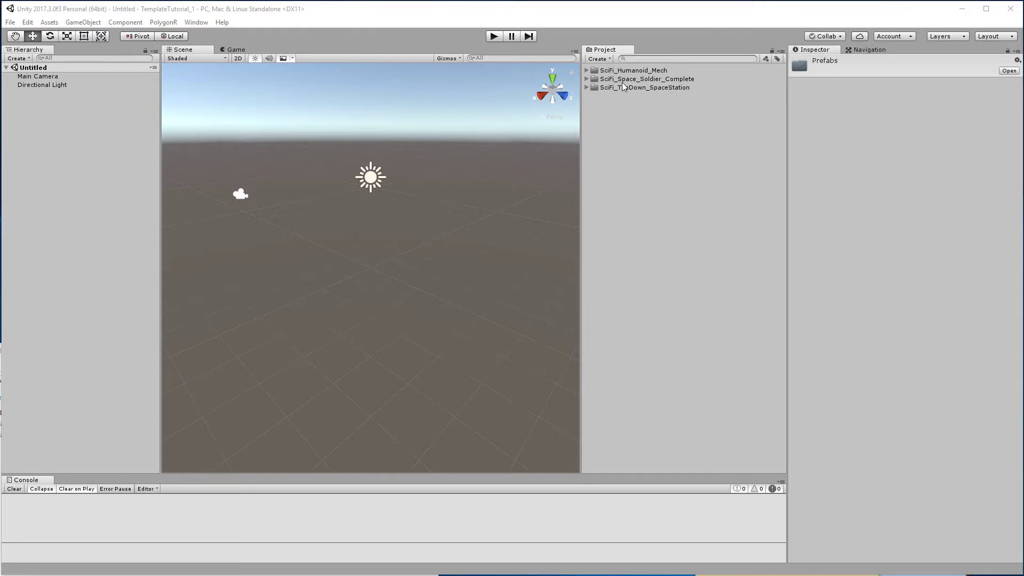
- Review the SciFi_Humanoid_Mech, SciFi_Space_Soldier_Complete and SciFi_TopDown_SpaceStation asset folders in the project
{"action": "left_click", "coordinate": [622, 80]}
{"action": "left_click", "coordinate": [631, 87]}
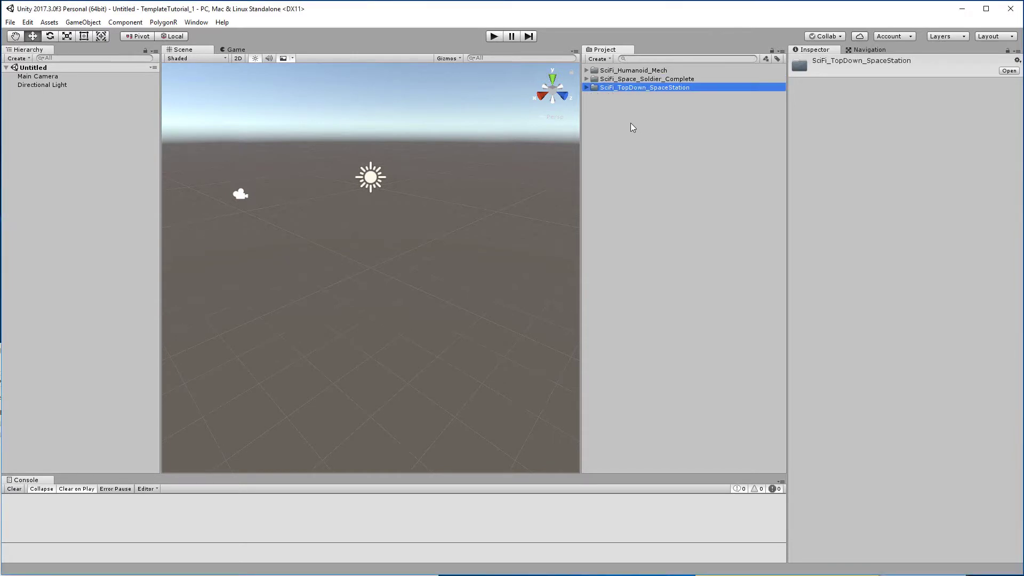
{"action": "left_click", "coordinate": [645, 69]}
{"action": "left_click", "coordinate": [642, 88]}
{"action": "left_click", "coordinate": [640, 71]}
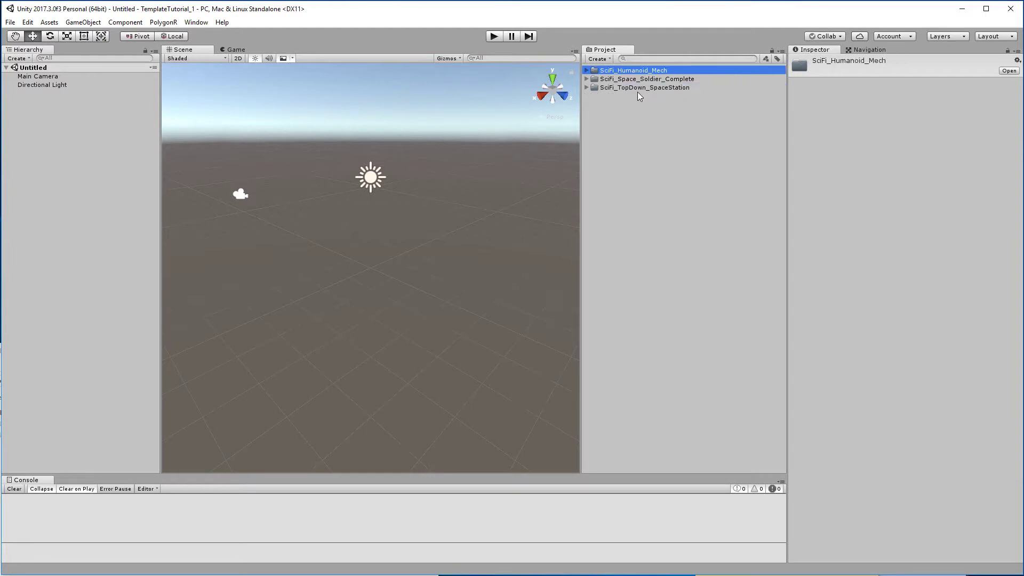
{"action": "left_click", "coordinate": [635, 88]}
{"action": "left_click", "coordinate": [644, 71]}
{"action": "left_click", "coordinate": [636, 89]}
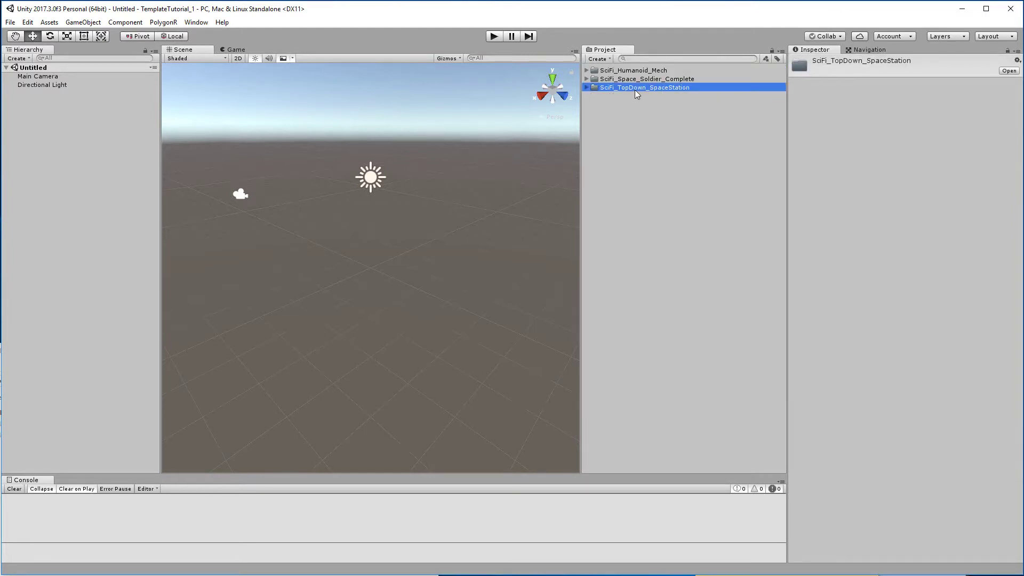
{"action": "left_click", "coordinate": [635, 80]}
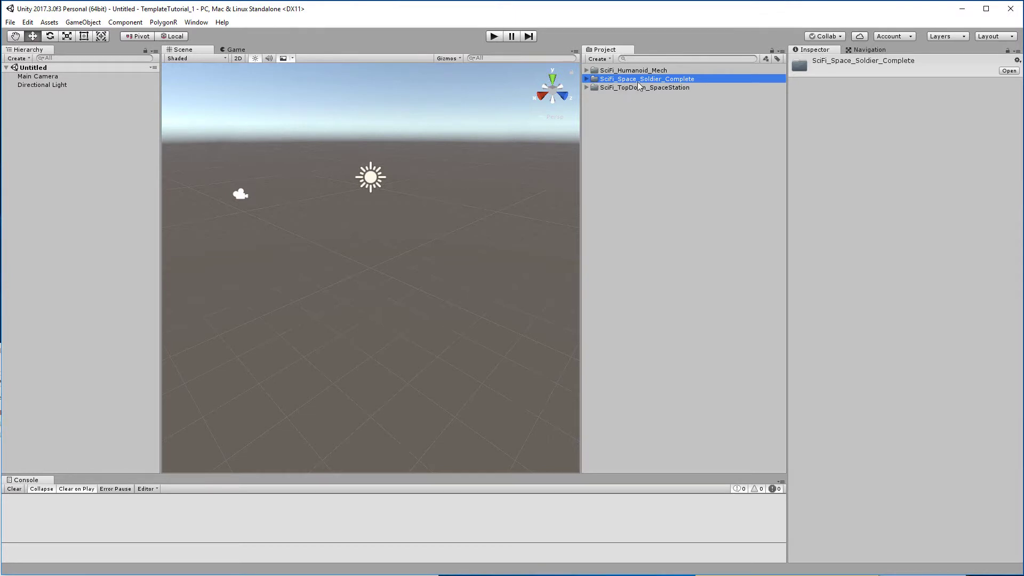
- Expand SciFi_Space_Soldier_Complete and its HELP folder, then view the CharacterCreatorTool_1 help image and close it
{"action": "left_click", "coordinate": [587, 79]}
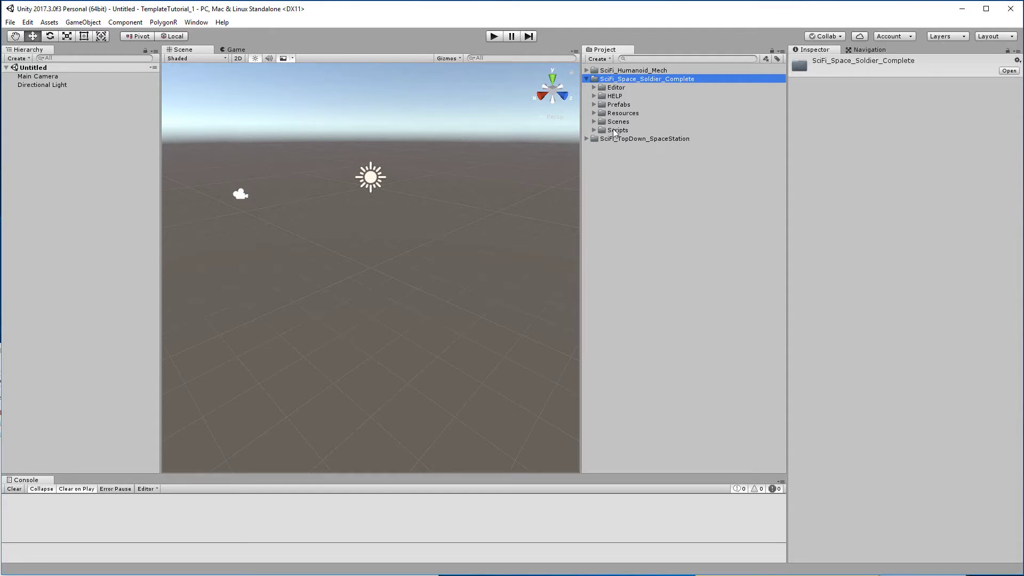
{"action": "left_click", "coordinate": [615, 96]}
{"action": "left_click", "coordinate": [594, 96]}
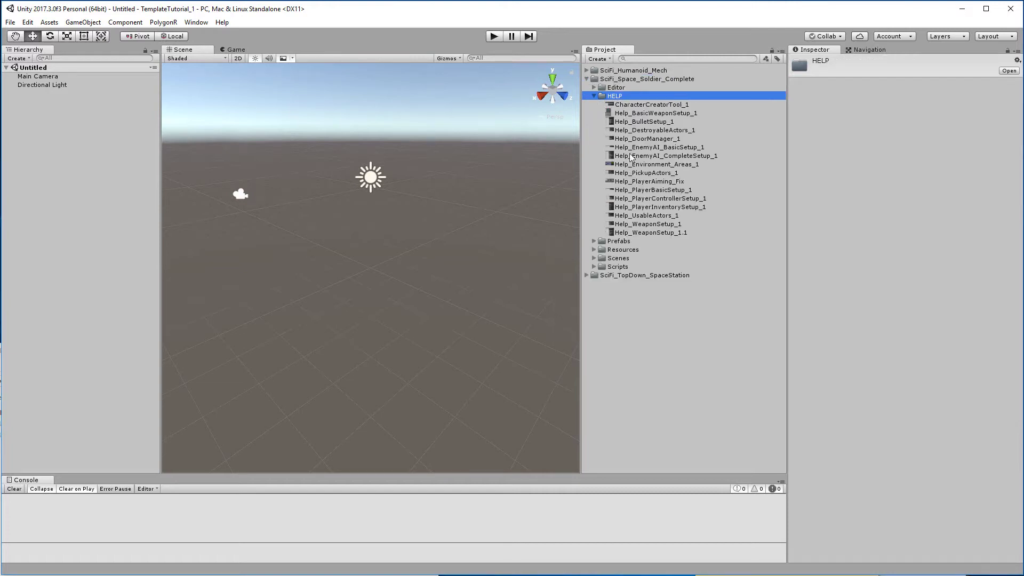
{"action": "double_click", "coordinate": [659, 105]}
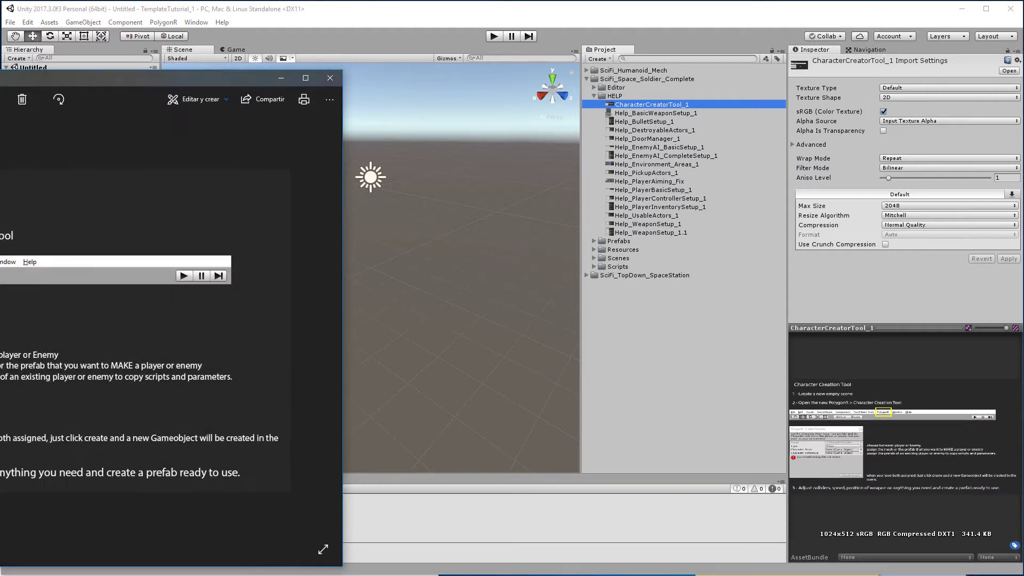
{"action": "left_click", "coordinate": [330, 78]}
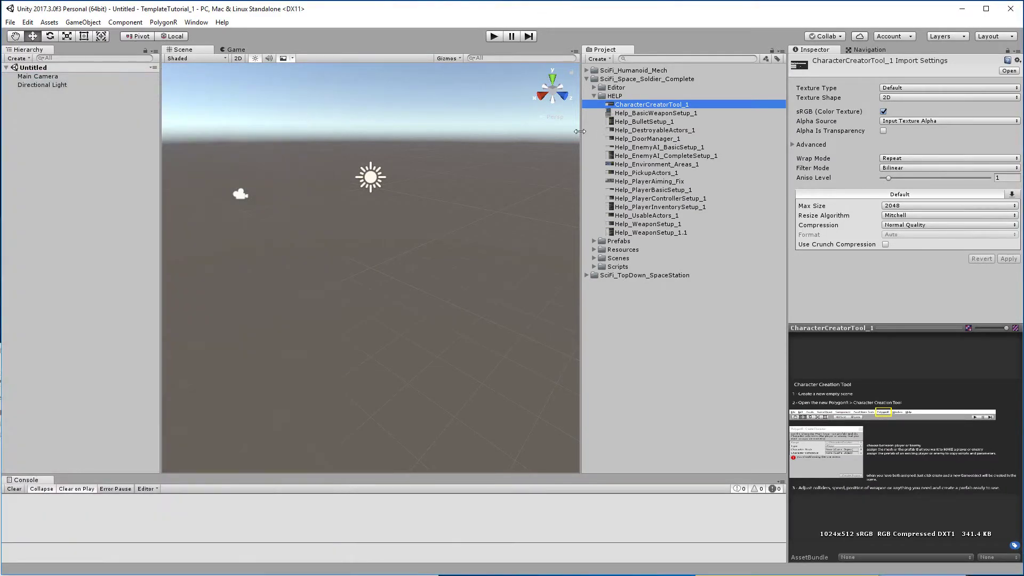
- Recheck the list of help images in the HELP folder and leave the folder collapsed
{"action": "left_click", "coordinate": [594, 96]}
{"action": "left_click", "coordinate": [594, 96]}
{"action": "left_click", "coordinate": [595, 97]}
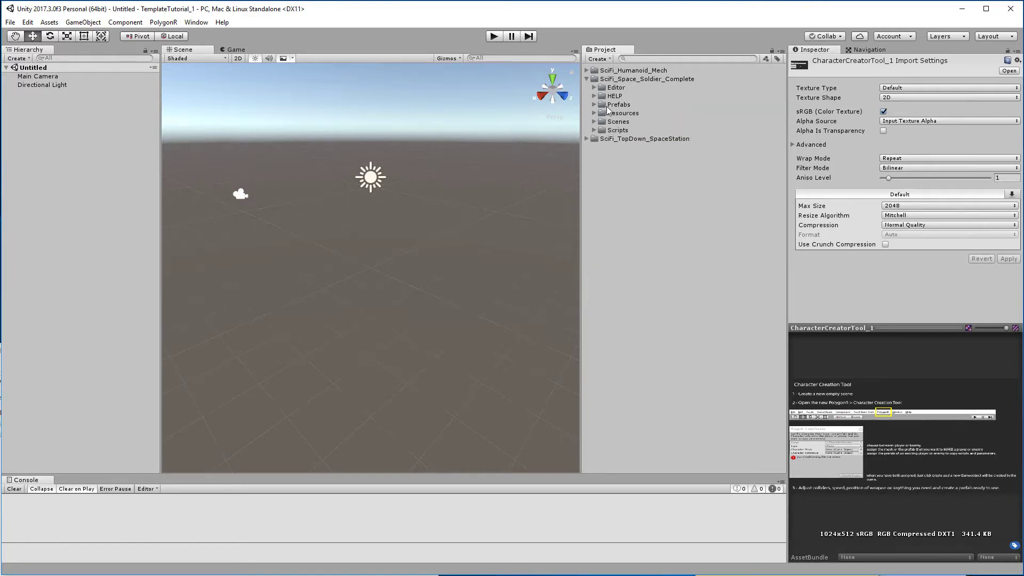
{"action": "left_click", "coordinate": [594, 96]}
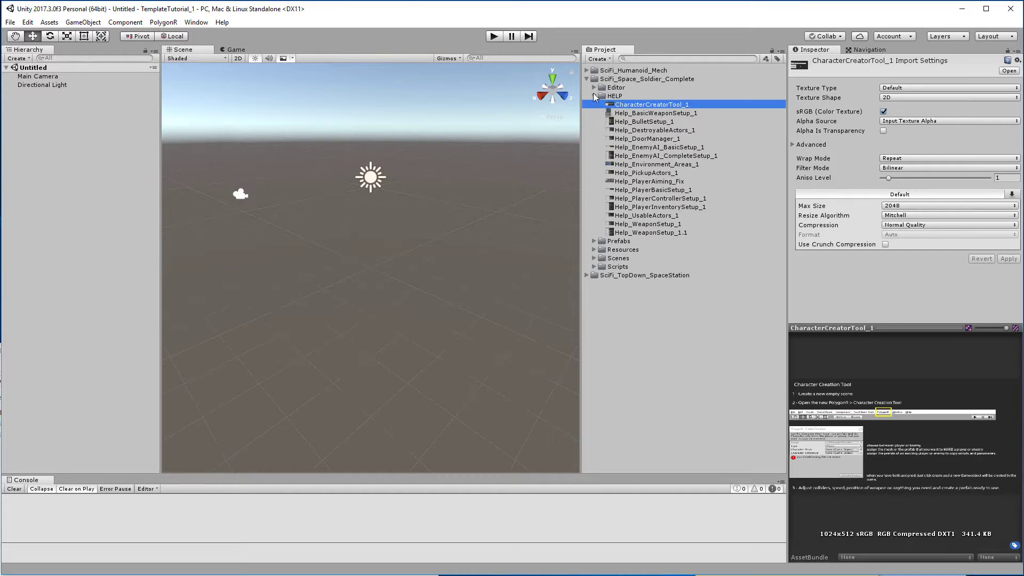
{"action": "left_click", "coordinate": [594, 95]}
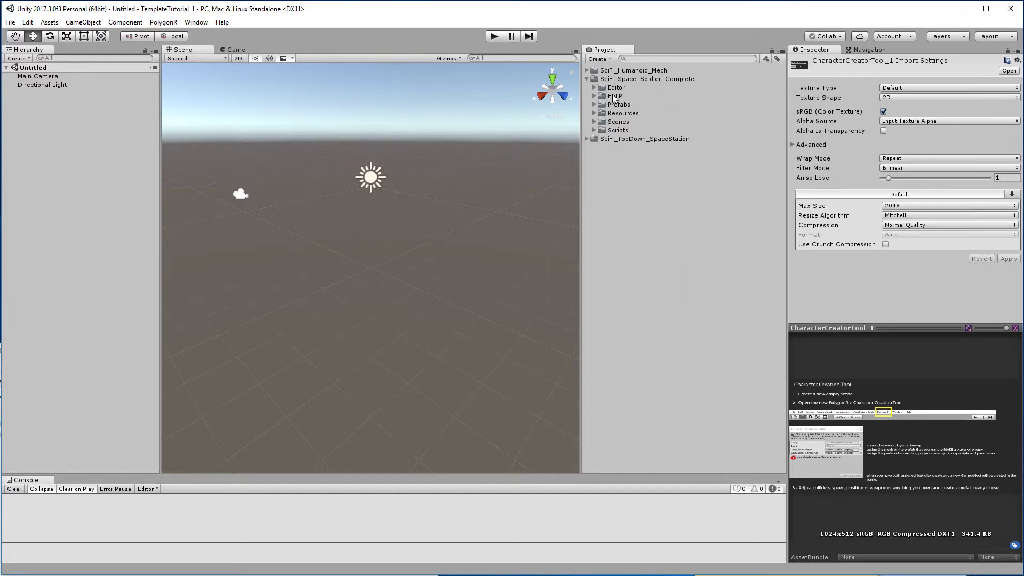
{"action": "left_click", "coordinate": [613, 97]}
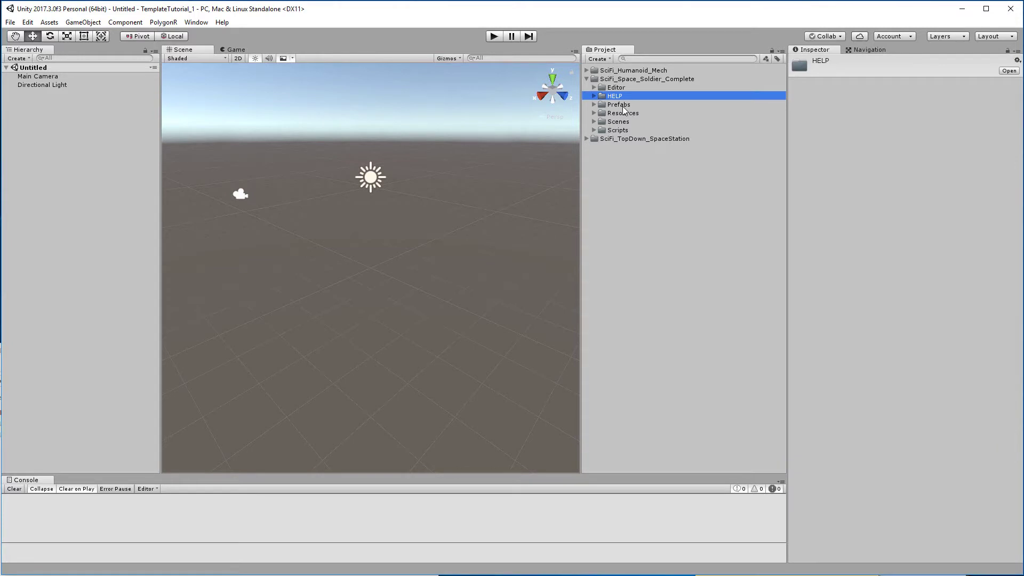
- Expand the Prefabs folder and examine the contents of its Weapons subfolder
{"action": "left_click", "coordinate": [594, 105]}
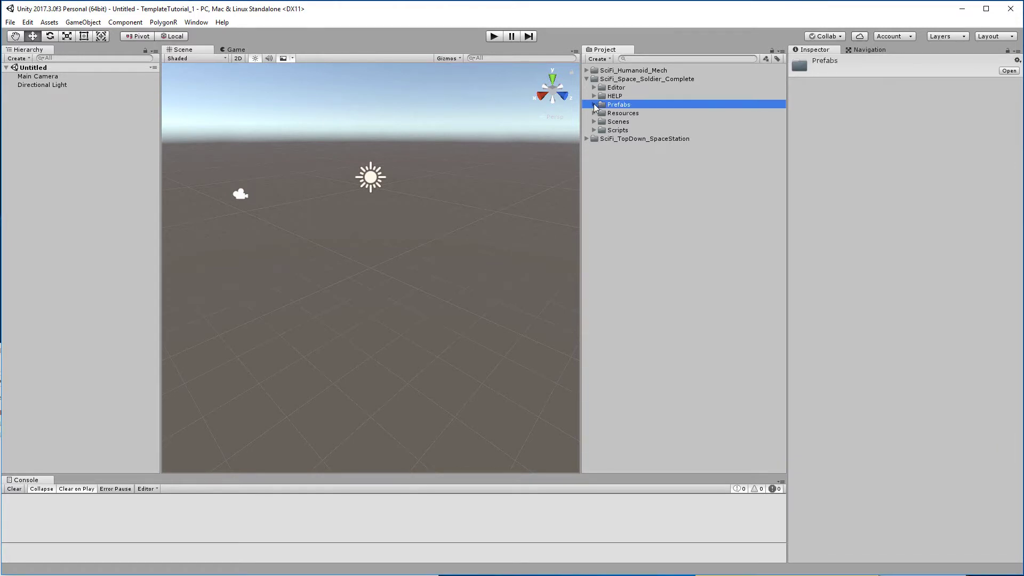
{"action": "left_click", "coordinate": [594, 105]}
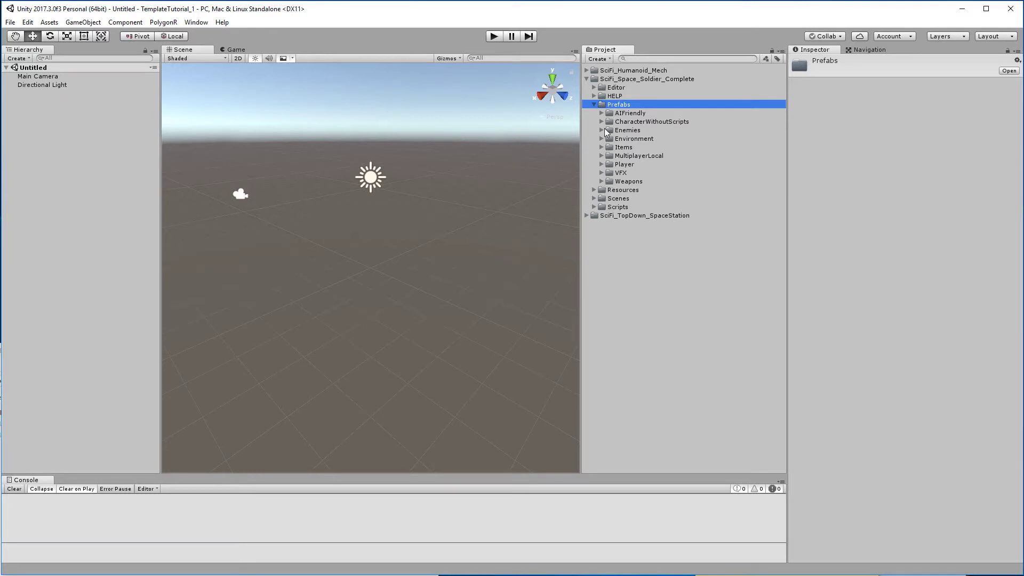
{"action": "left_click", "coordinate": [604, 183]}
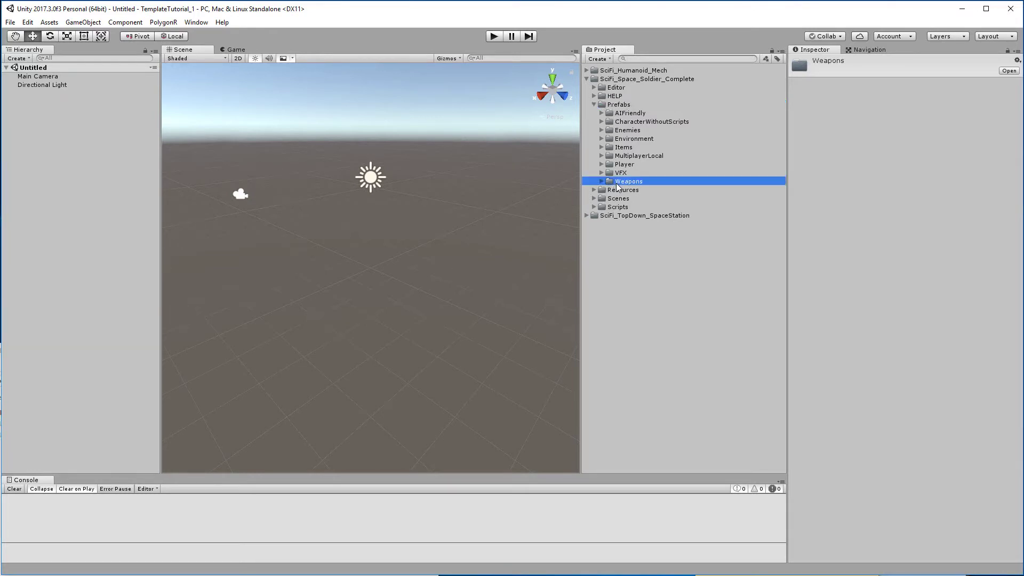
{"action": "left_click", "coordinate": [601, 181]}
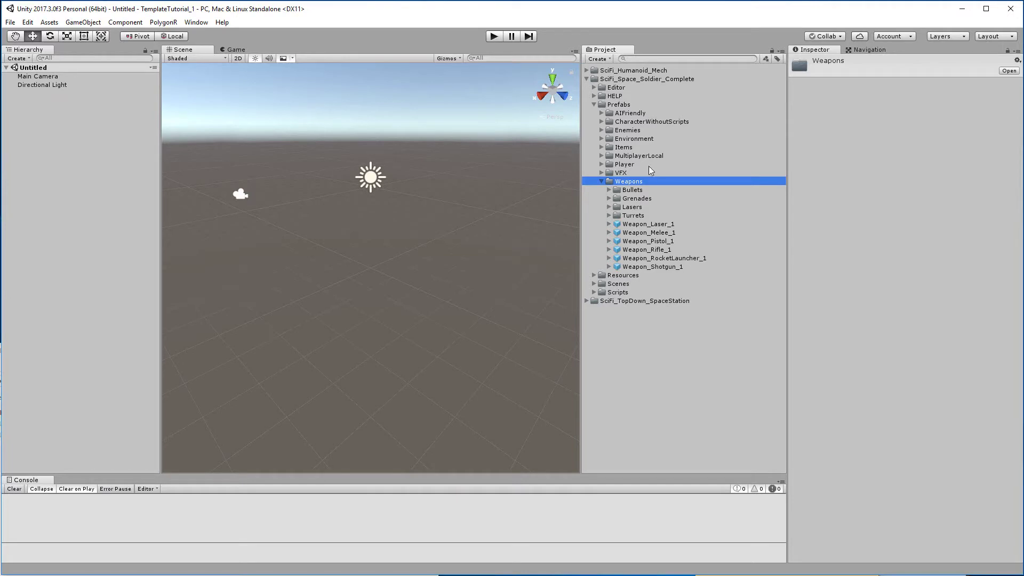
- Examine the Player, Enemies and AIFriendly prefab folders, collapsing them and the Weapons folder again
{"action": "left_click", "coordinate": [601, 164]}
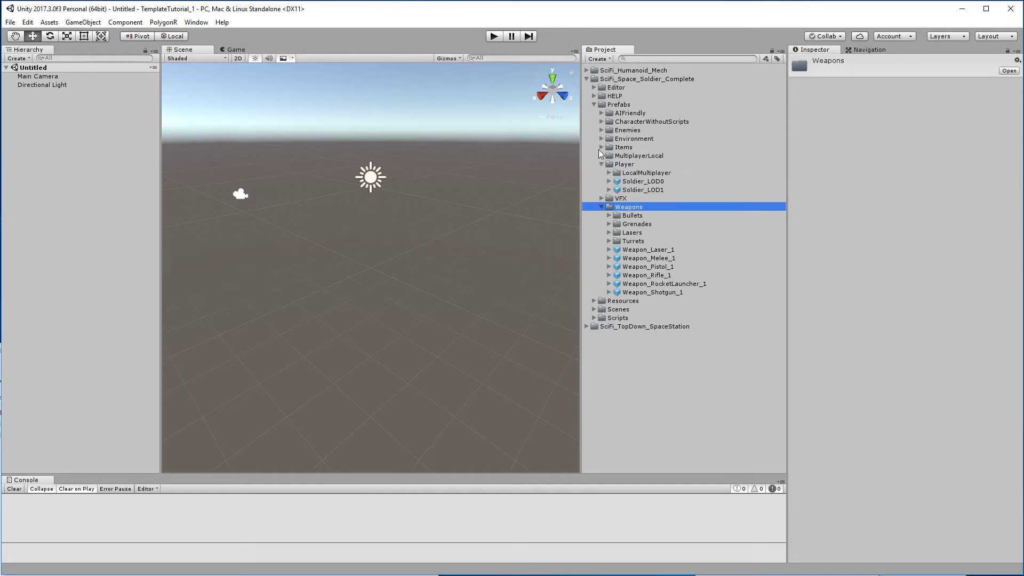
{"action": "left_click", "coordinate": [601, 130]}
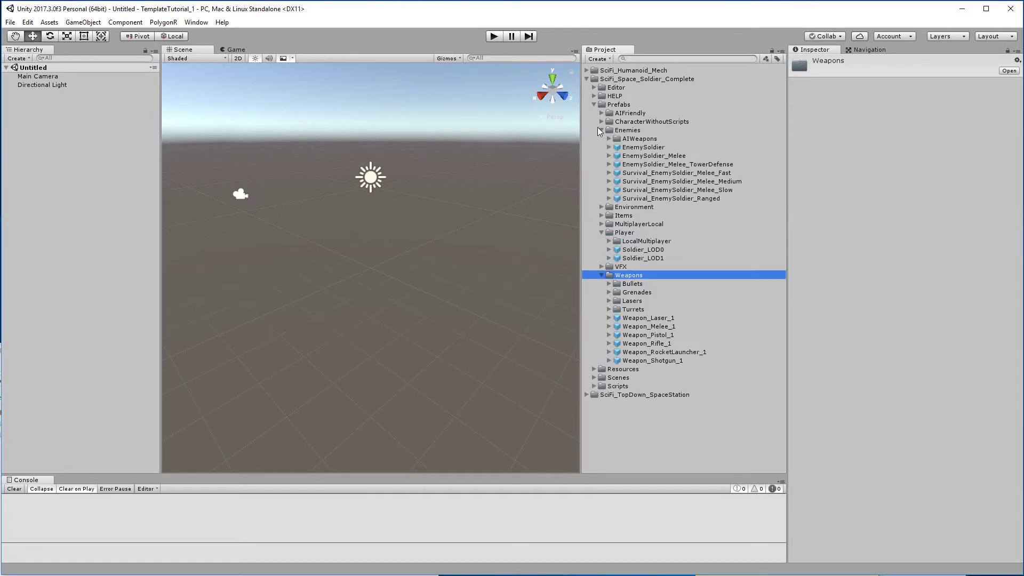
{"action": "left_click", "coordinate": [601, 130]}
{"action": "left_click", "coordinate": [601, 164]}
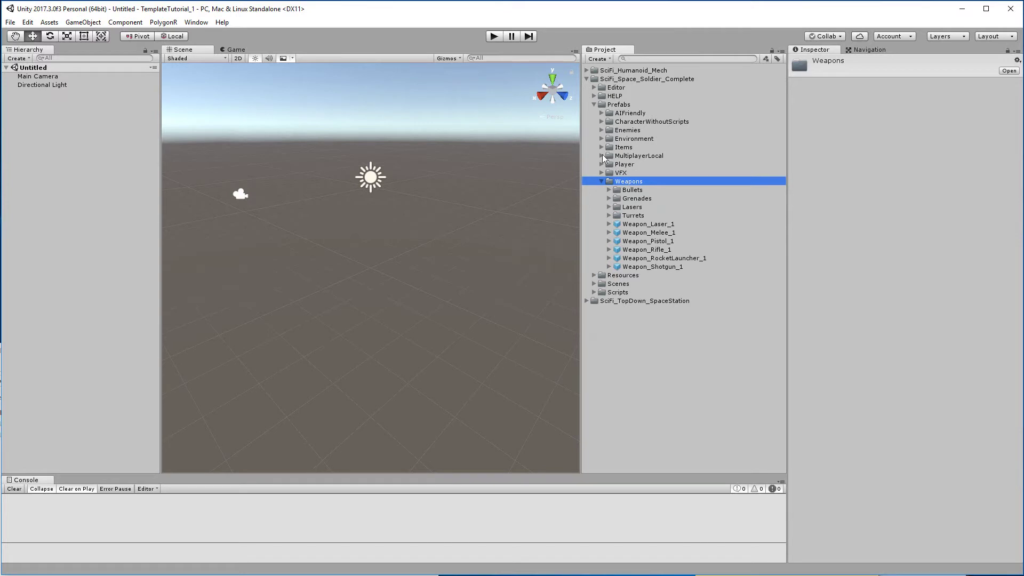
{"action": "left_click", "coordinate": [601, 113]}
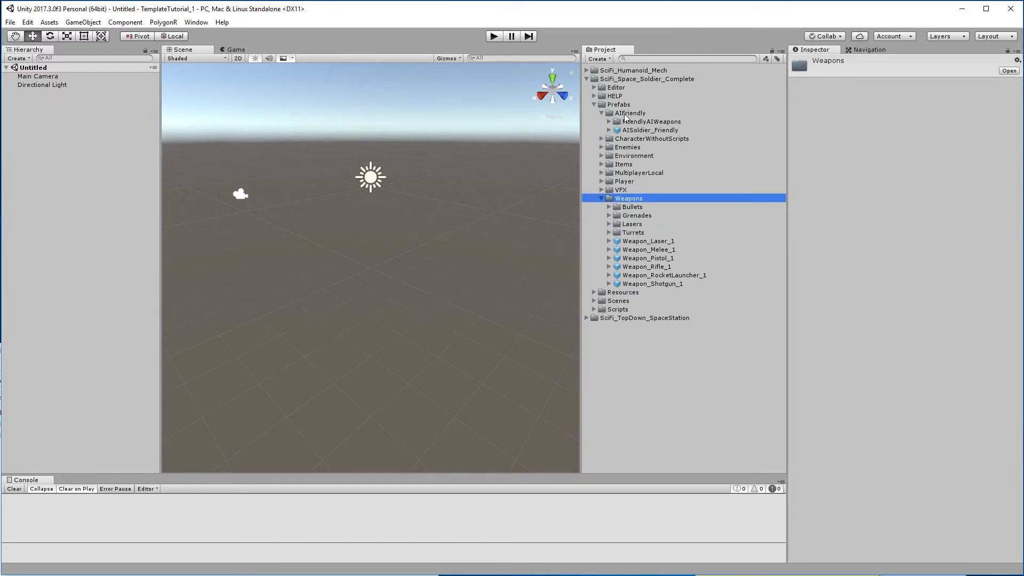
{"action": "left_click", "coordinate": [601, 113]}
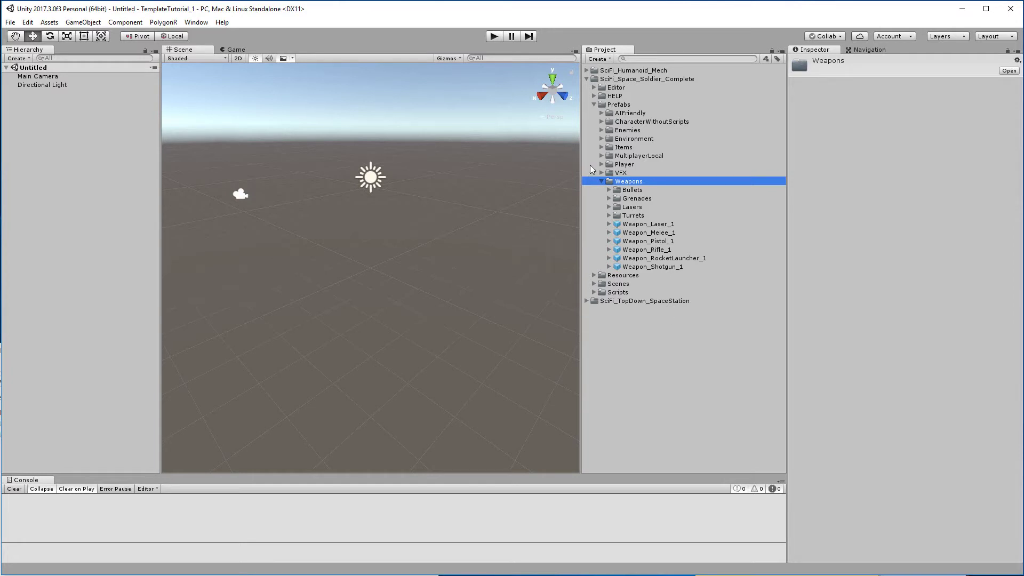
{"action": "left_click", "coordinate": [600, 181]}
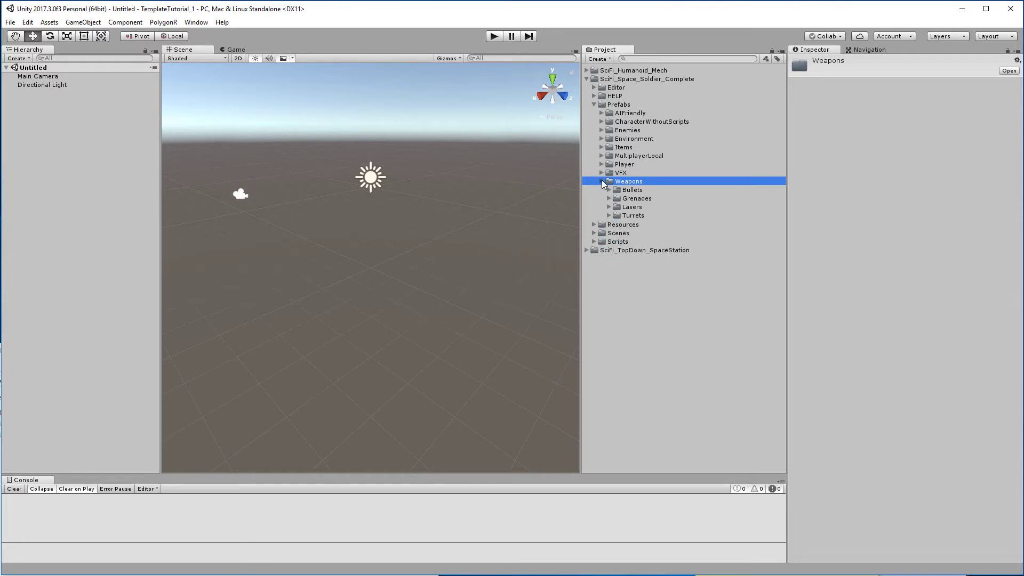
- Examine the Items, Environment and VFX prefab folders, and collapse the whole Prefabs folder
{"action": "left_click", "coordinate": [601, 146]}
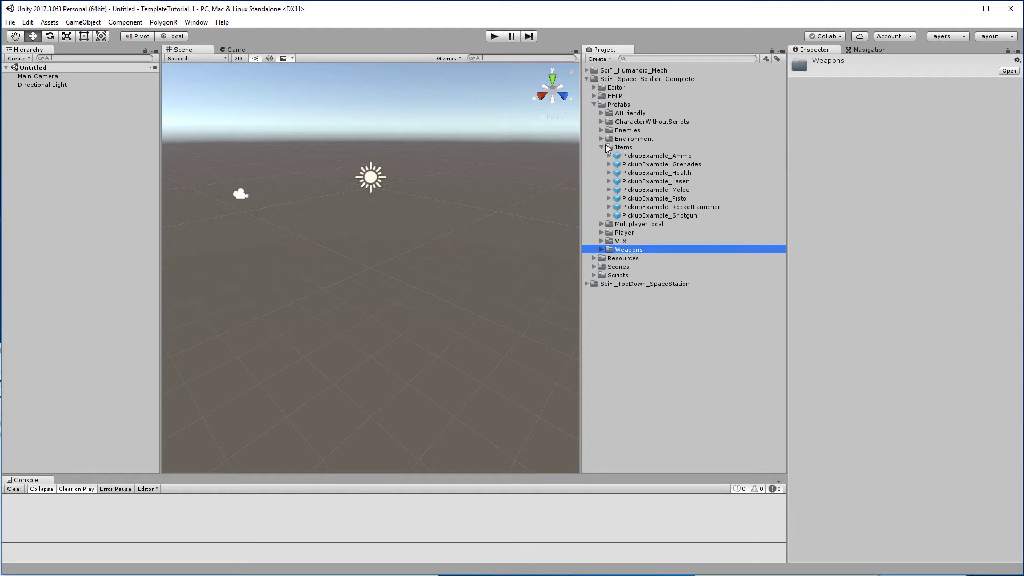
{"action": "left_click", "coordinate": [602, 147]}
{"action": "left_click", "coordinate": [601, 139]}
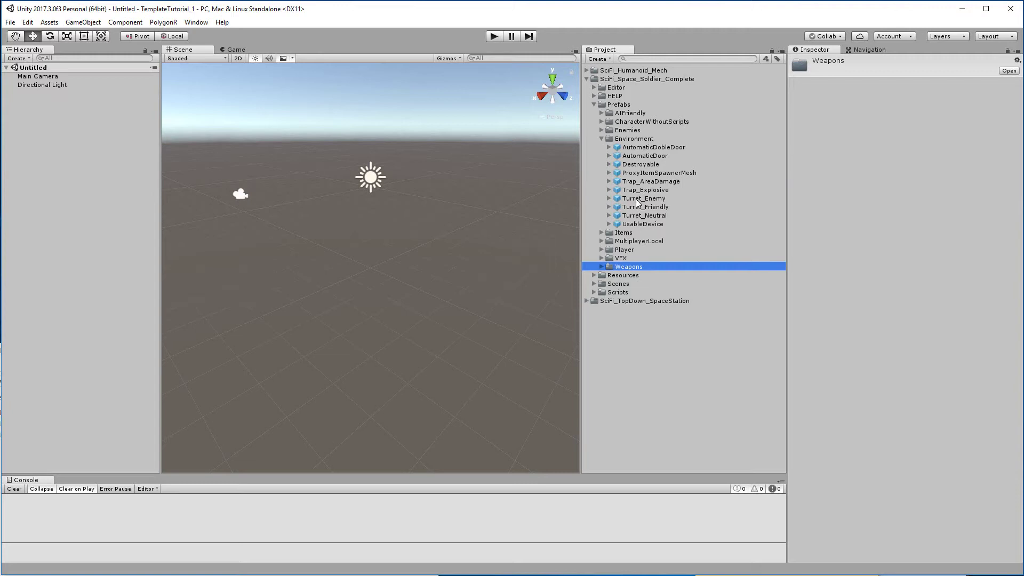
{"action": "left_click", "coordinate": [602, 138]}
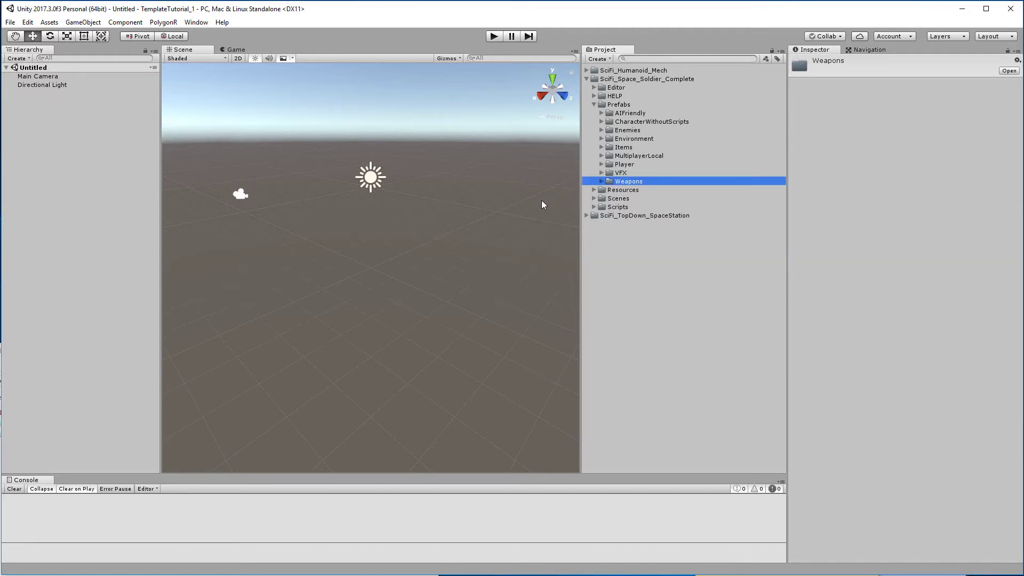
{"action": "left_click", "coordinate": [601, 174]}
{"action": "left_click", "coordinate": [599, 174]}
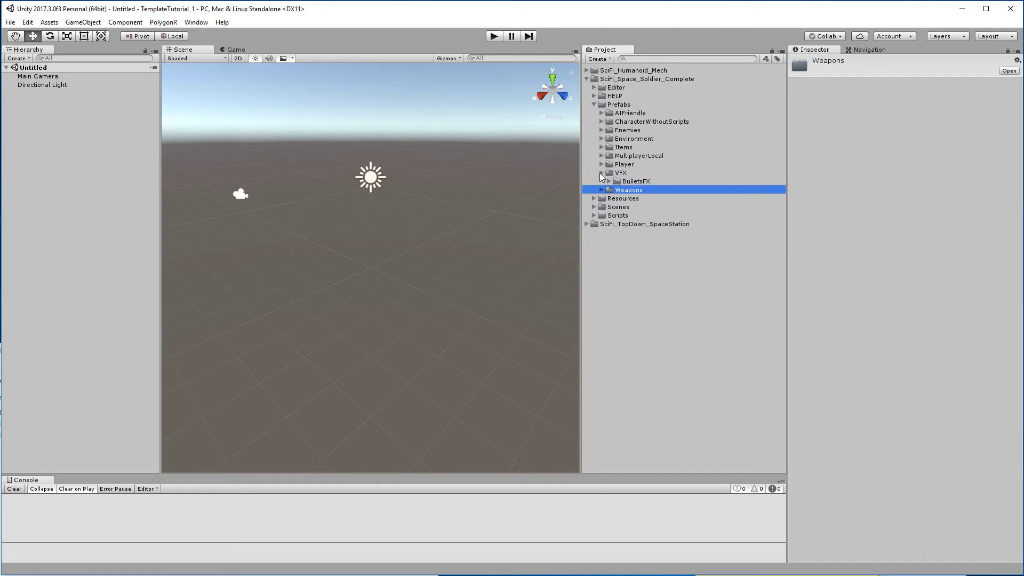
{"action": "left_click", "coordinate": [596, 106]}
{"action": "left_click", "coordinate": [594, 106]}
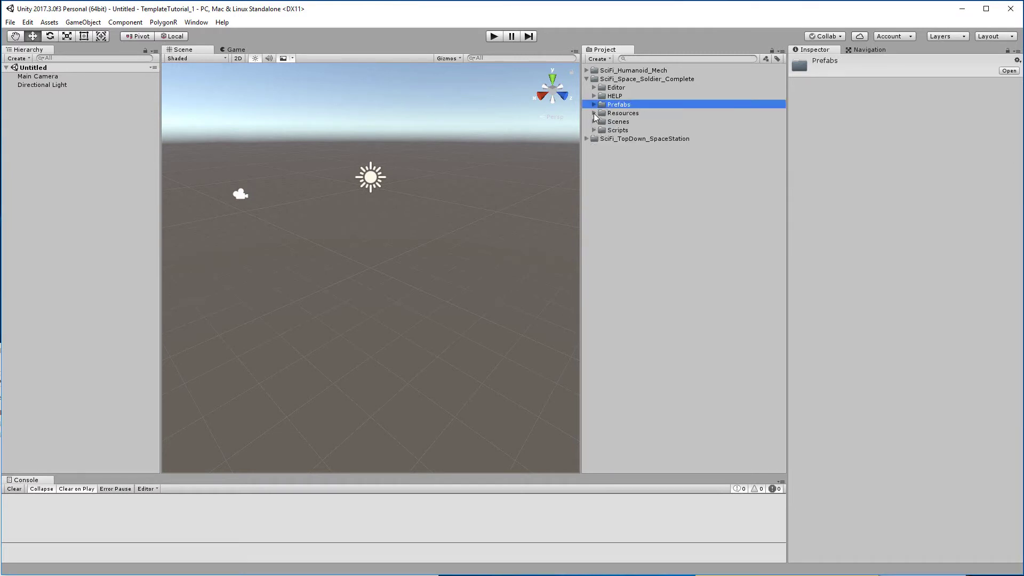
- Examine the subfolders of Resources, briefly compare them with Prefabs, and collapse both folders
{"action": "left_click", "coordinate": [594, 113]}
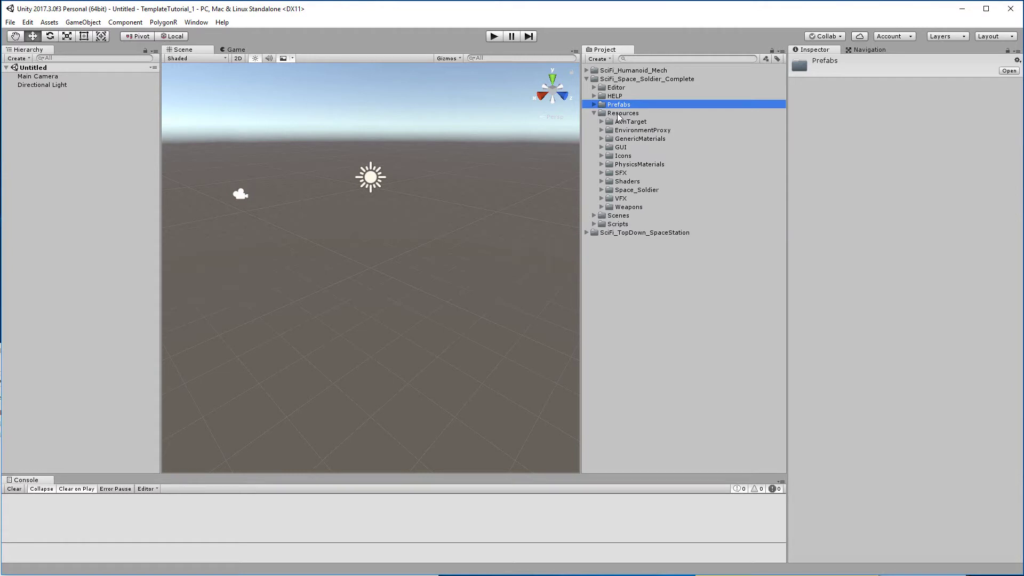
{"action": "left_click", "coordinate": [620, 114]}
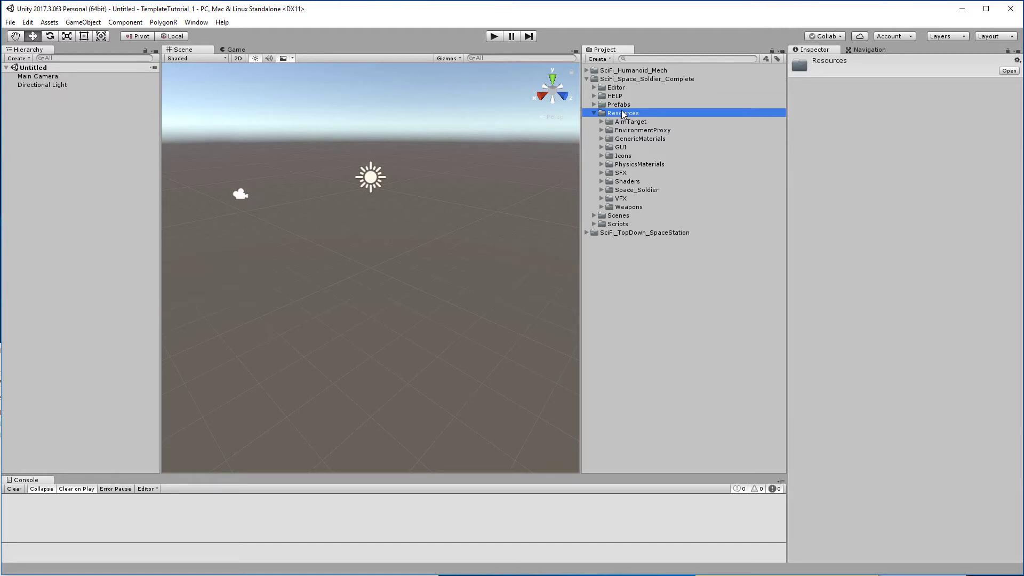
{"action": "left_click", "coordinate": [593, 113]}
{"action": "left_click", "coordinate": [594, 103]}
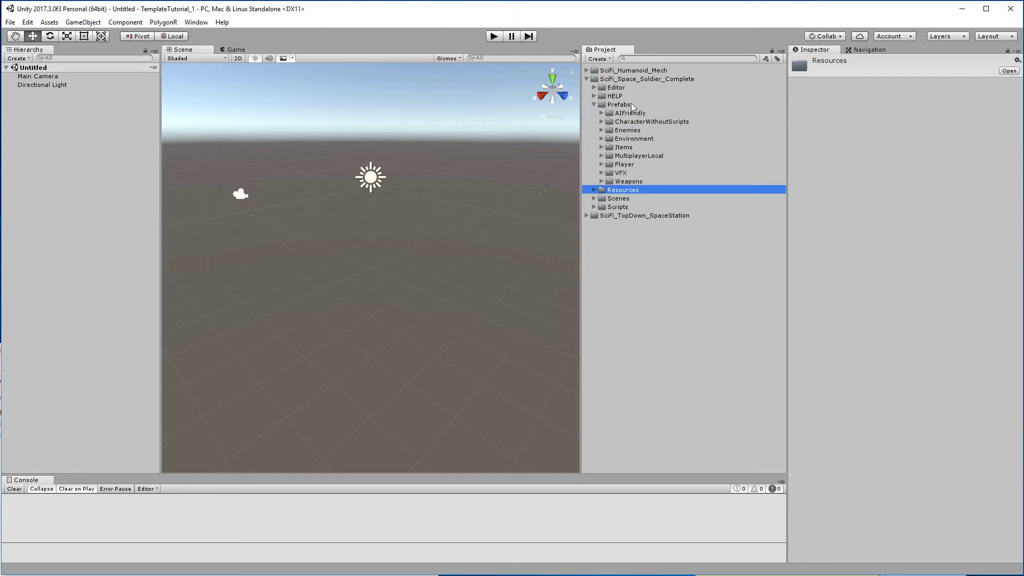
{"action": "left_click", "coordinate": [593, 104]}
- Open the DemoScene_Scripts scene from the Scenes folder and look over its level layout
{"action": "left_click", "coordinate": [594, 121]}
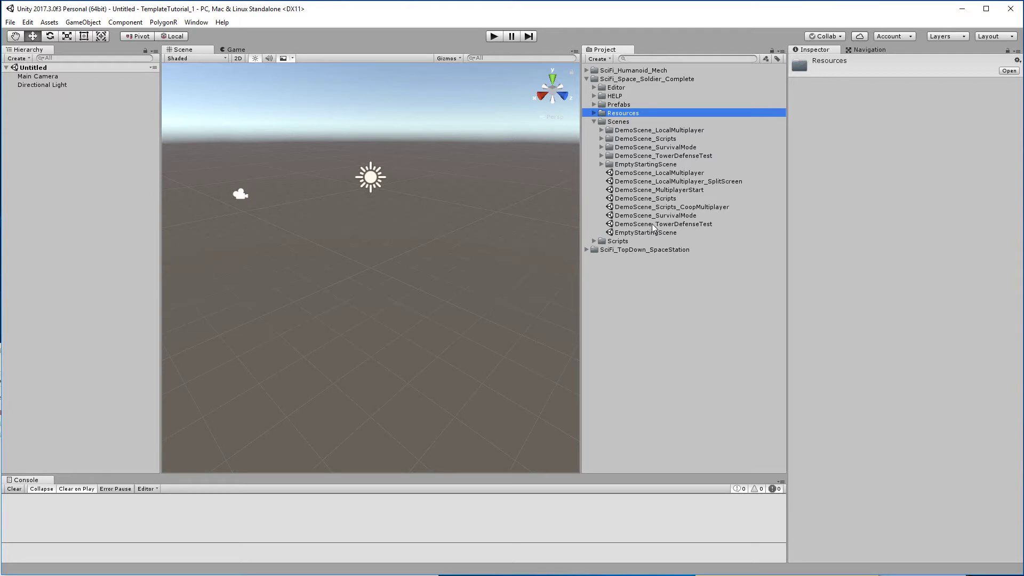
{"action": "left_click", "coordinate": [651, 173]}
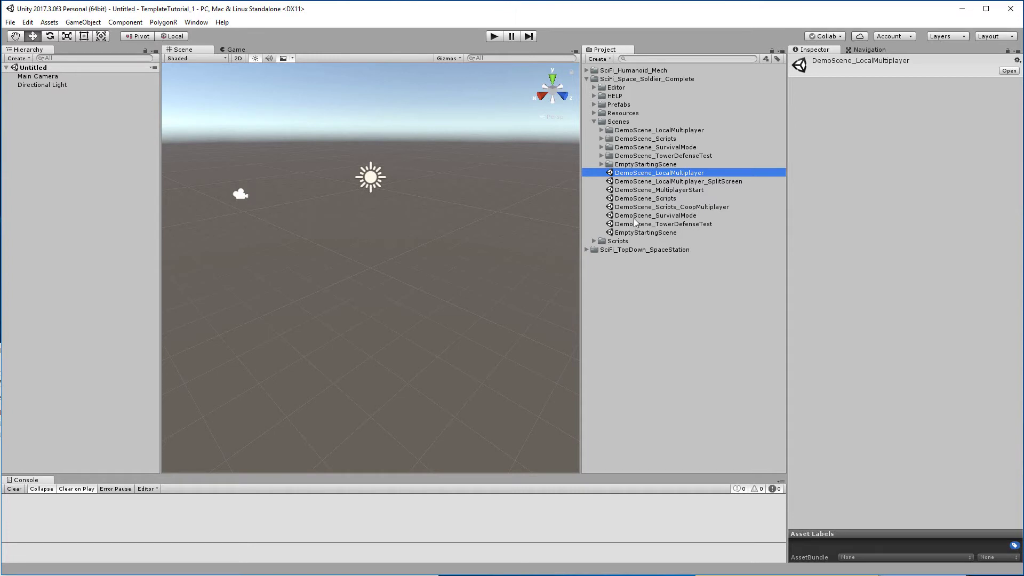
{"action": "left_click", "coordinate": [637, 191]}
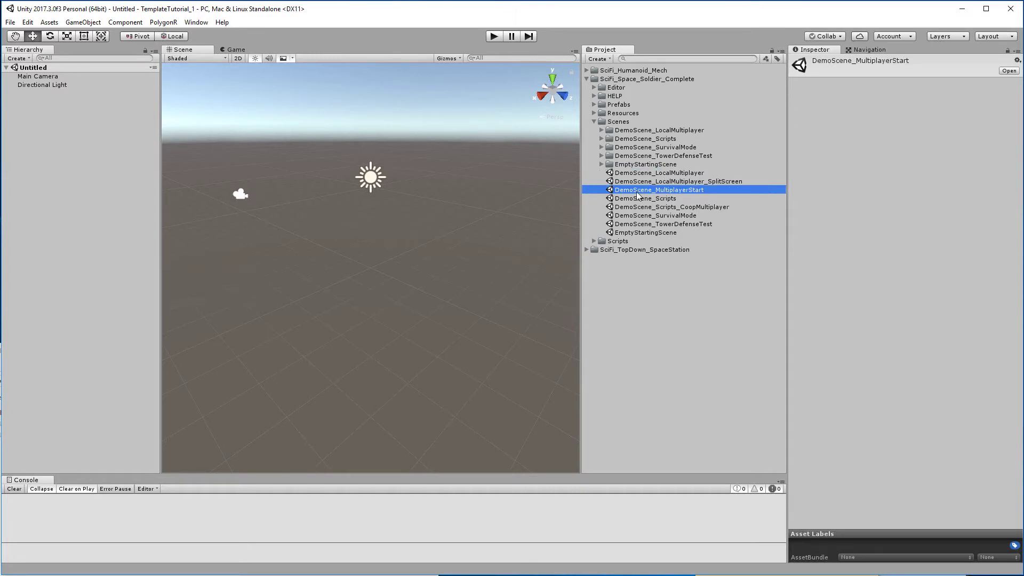
{"action": "left_click", "coordinate": [638, 205]}
{"action": "left_click", "coordinate": [633, 200]}
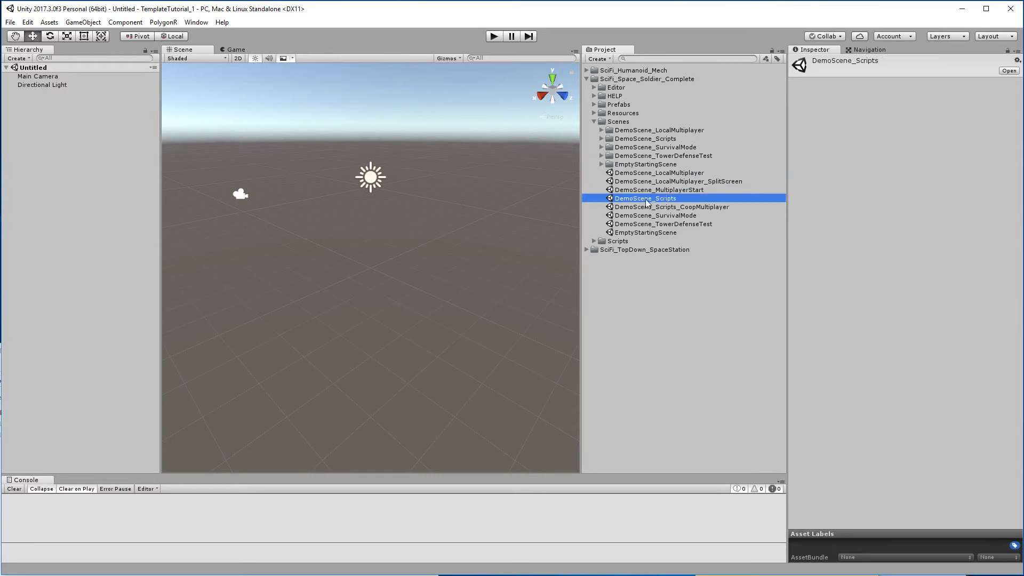
{"action": "double_click", "coordinate": [646, 198]}
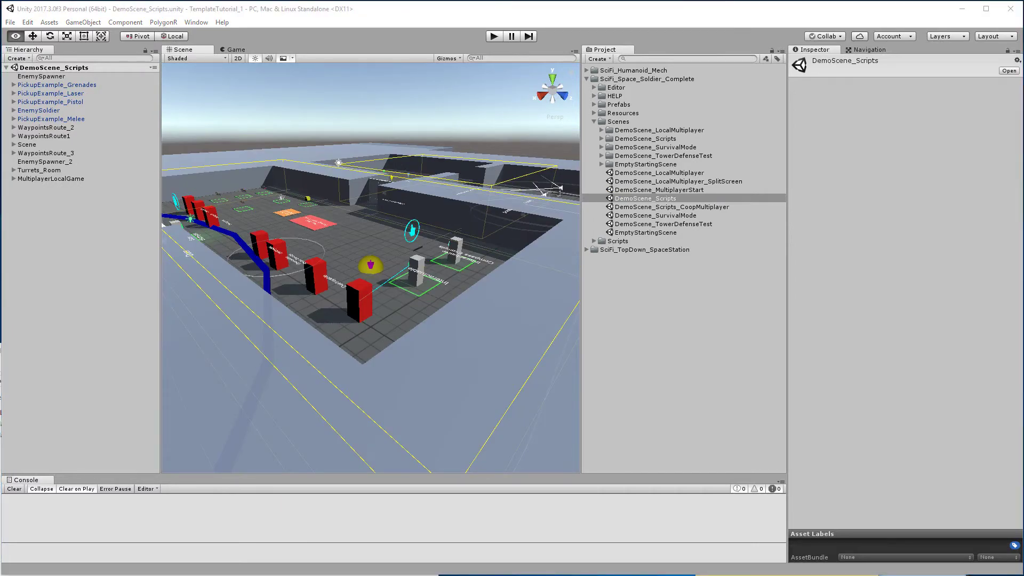
{"action": "left_click_drag", "start_coordinate": [416, 138], "coordinate": [373, 249], "text": "alt"}
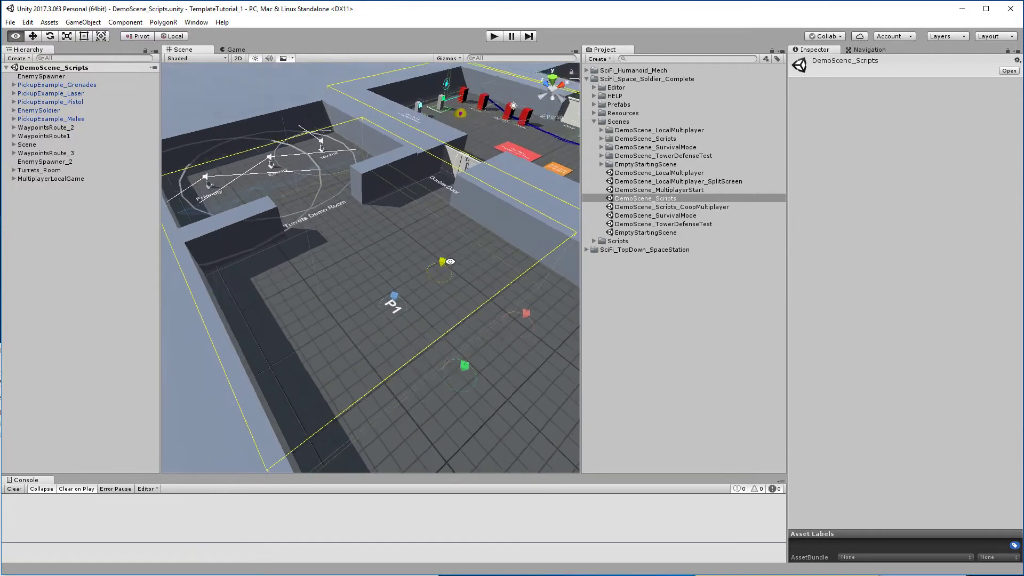
- Examine the Turrets Demo Room with its Friendly, Enemy and Neutral turrets and their ranges
{"action": "left_click_drag", "start_coordinate": [422, 182], "coordinate": [448, 466], "text": "alt"}
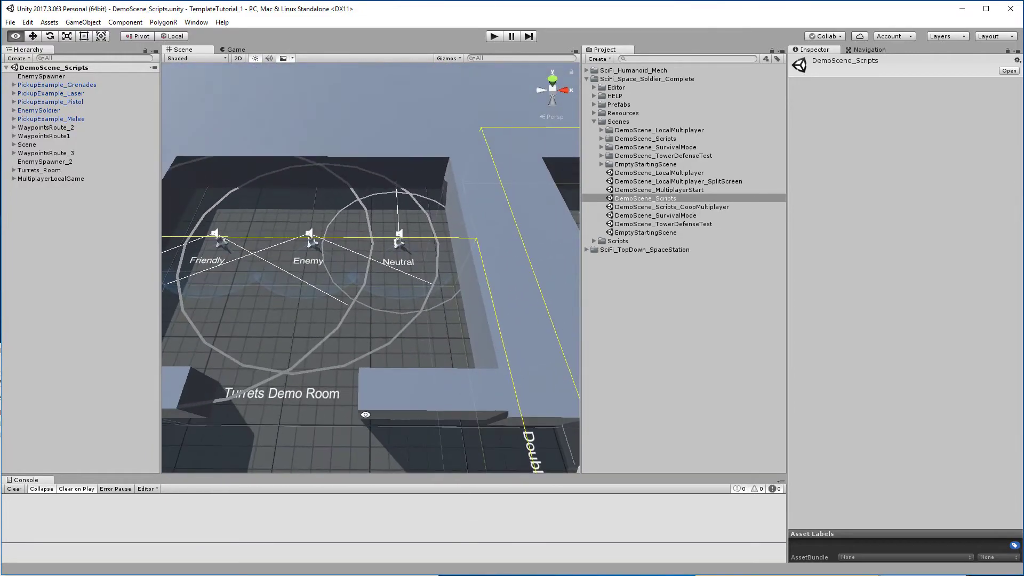
{"action": "right_click_drag", "start_coordinate": [419, 279], "coordinate": [295, 306]}
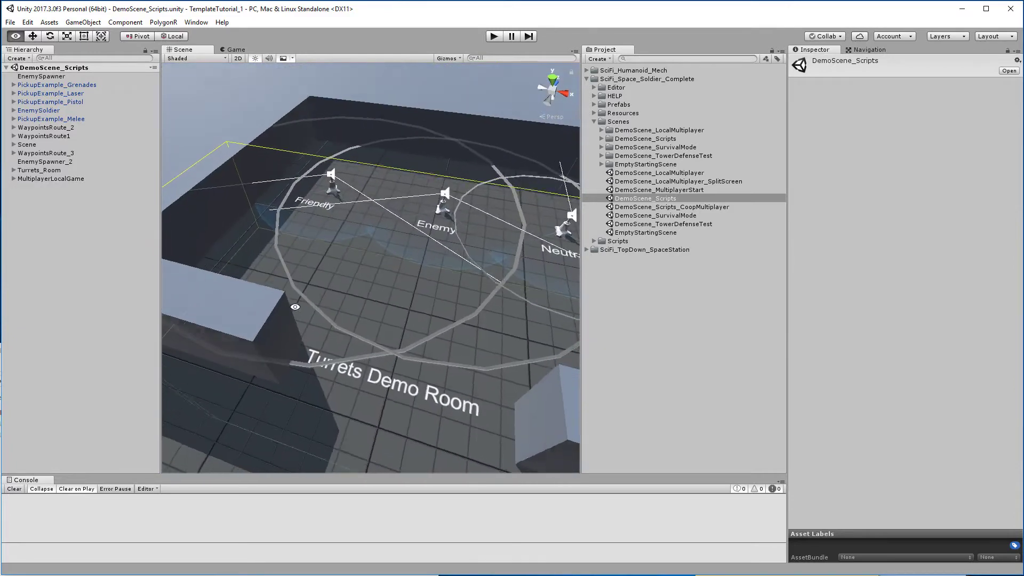
{"action": "right_click_drag", "start_coordinate": [523, 273], "coordinate": [455, 291]}
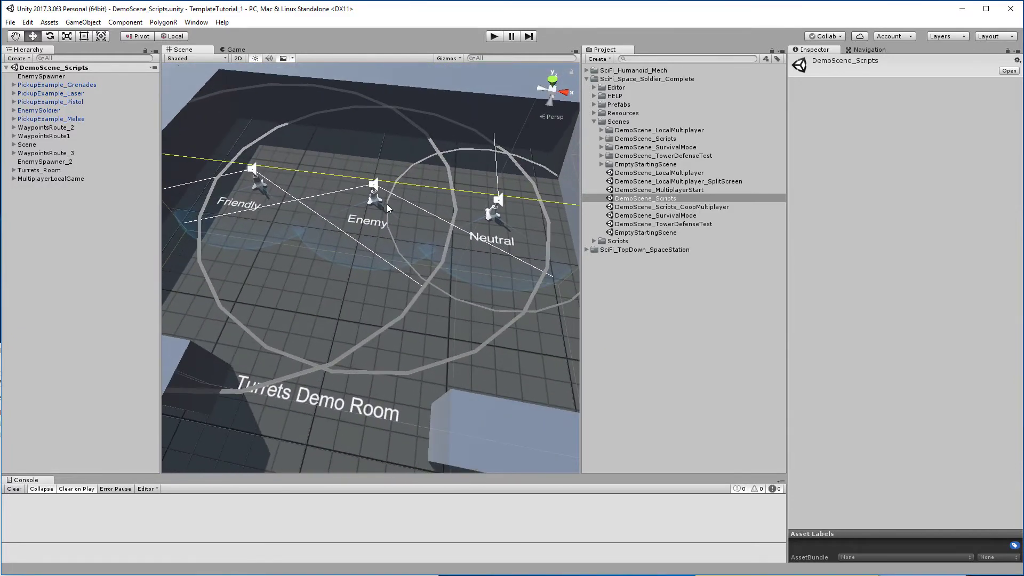
- Examine the adjoining room's interactable devices, destroyable blocks, trap zones and weapon pickups
{"action": "right_click_drag", "start_coordinate": [378, 379], "coordinate": [698, 247]}
{"action": "mouse_move", "coordinate": [698, 243]}
{"action": "left_mouse_down", "text": "alt"}
{"action": "mouse_move", "coordinate": [715, 232]}
{"action": "mouse_move", "coordinate": [705, 228]}
{"action": "left_mouse_up", "text": "alt"}
{"action": "right_click_drag", "start_coordinate": [705, 228], "coordinate": [343, 312]}
{"action": "middle_click_drag", "start_coordinate": [235, 241], "coordinate": [264, 243]}
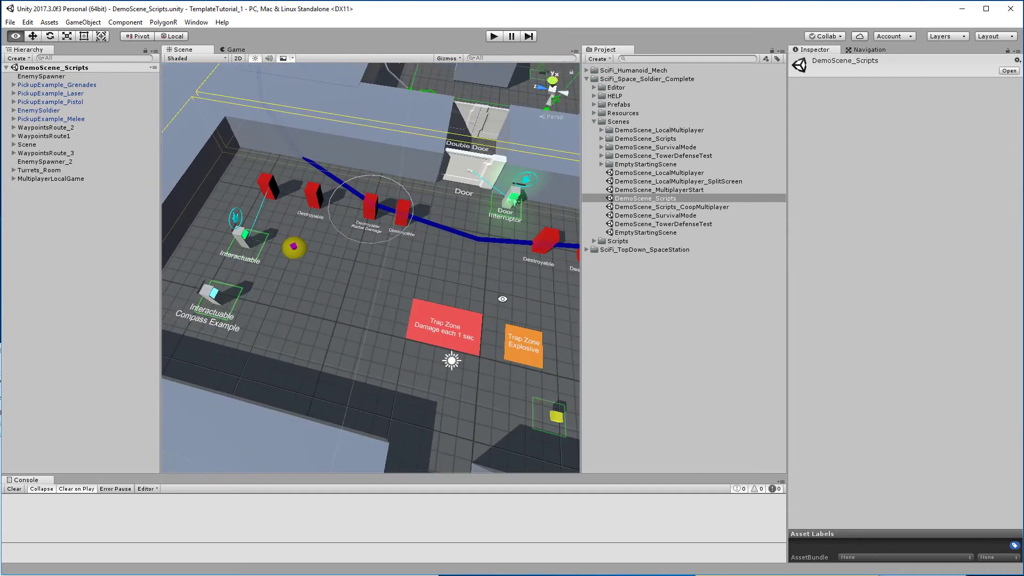
{"action": "right_click_drag", "start_coordinate": [503, 298], "coordinate": [426, 275]}
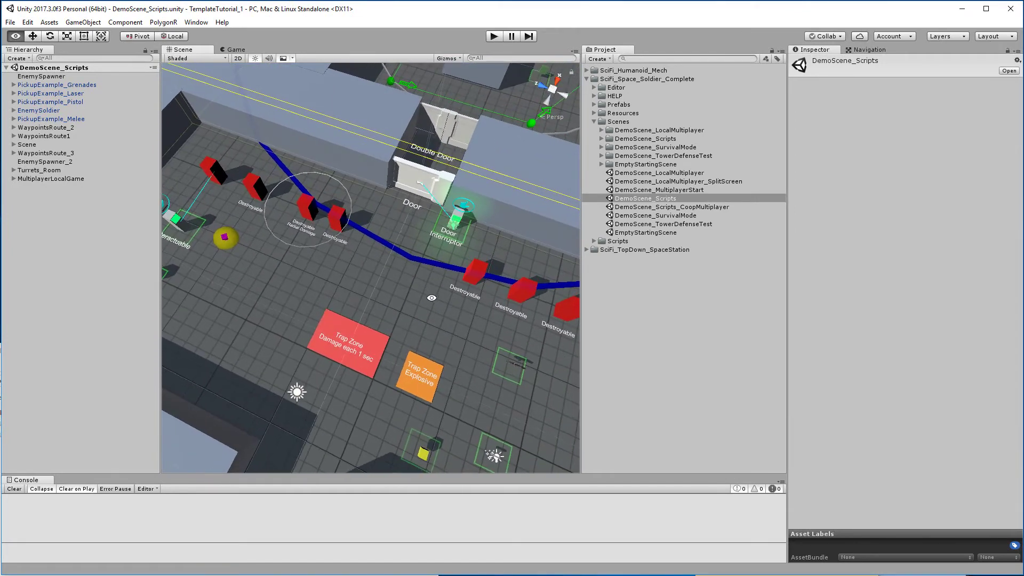
{"action": "right_click_drag", "start_coordinate": [536, 290], "coordinate": [358, 225]}
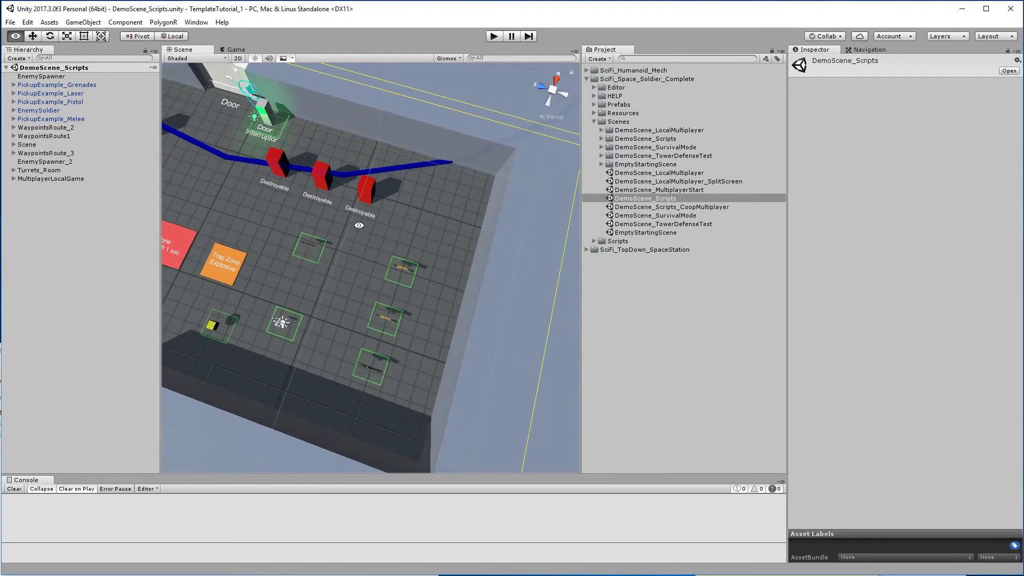
{"action": "right_click_drag", "start_coordinate": [341, 268], "coordinate": [268, 368]}
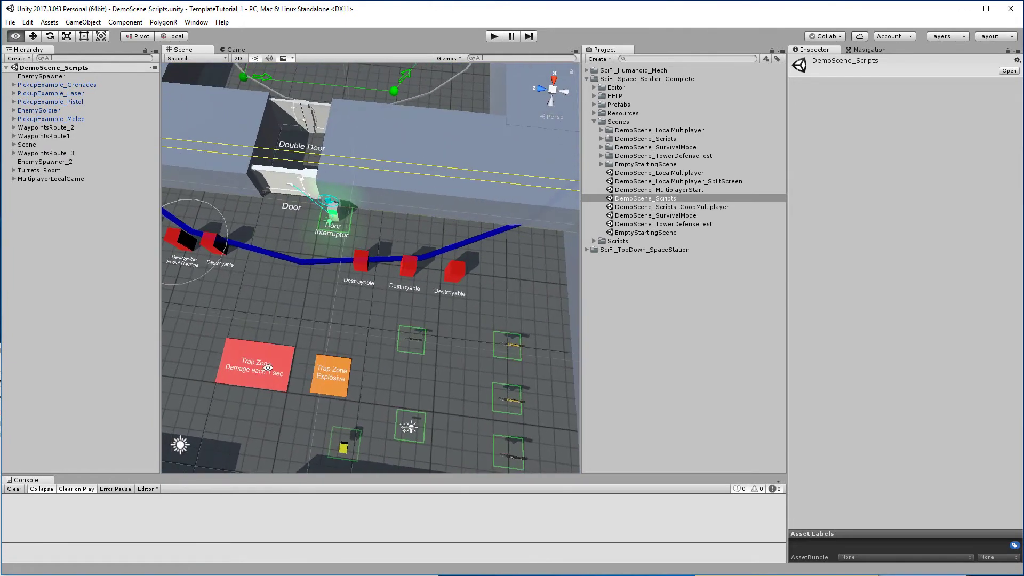
{"action": "right_click_drag", "start_coordinate": [302, 287], "coordinate": [312, 397]}
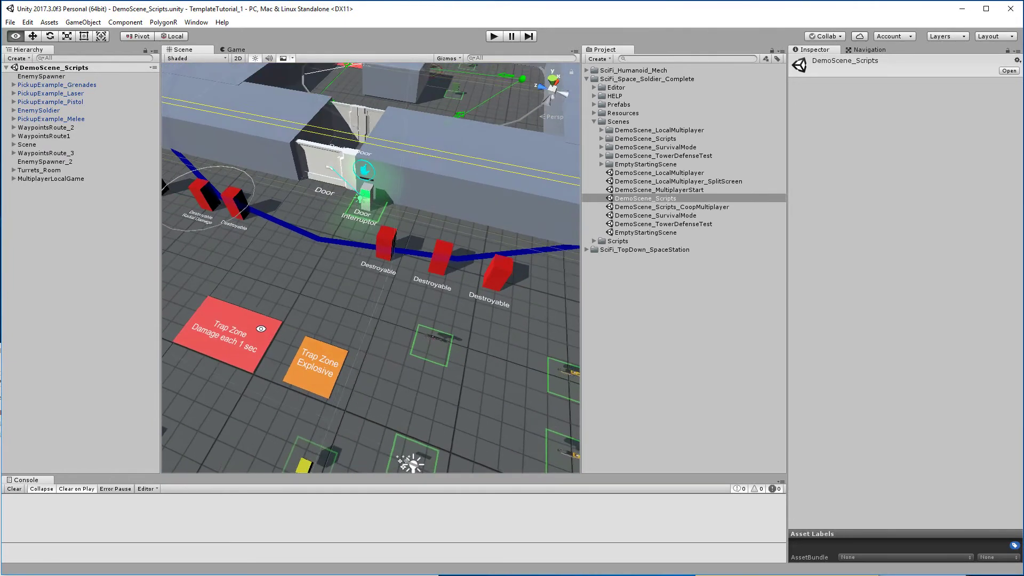
- Examine the Door with its Door Interruptor, the patrolling enemy's waypoint room and the Enemy Spawner rooms
{"action": "right_click_drag", "start_coordinate": [295, 235], "coordinate": [477, 218]}
{"action": "right_click_drag", "start_coordinate": [434, 248], "coordinate": [448, 278]}
{"action": "middle_click_drag", "start_coordinate": [347, 330], "coordinate": [401, 253]}
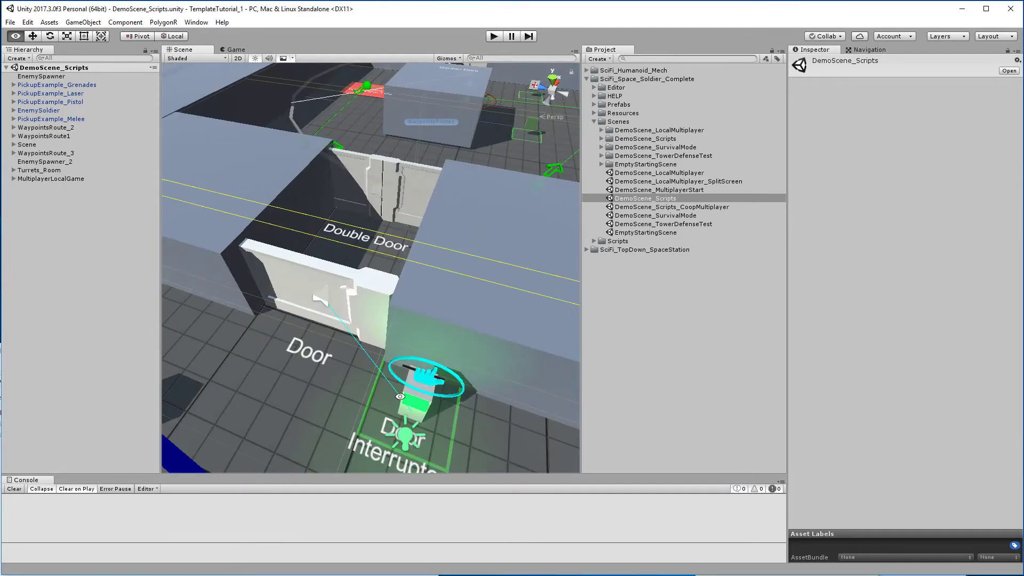
{"action": "right_click_drag", "start_coordinate": [402, 391], "coordinate": [306, 297]}
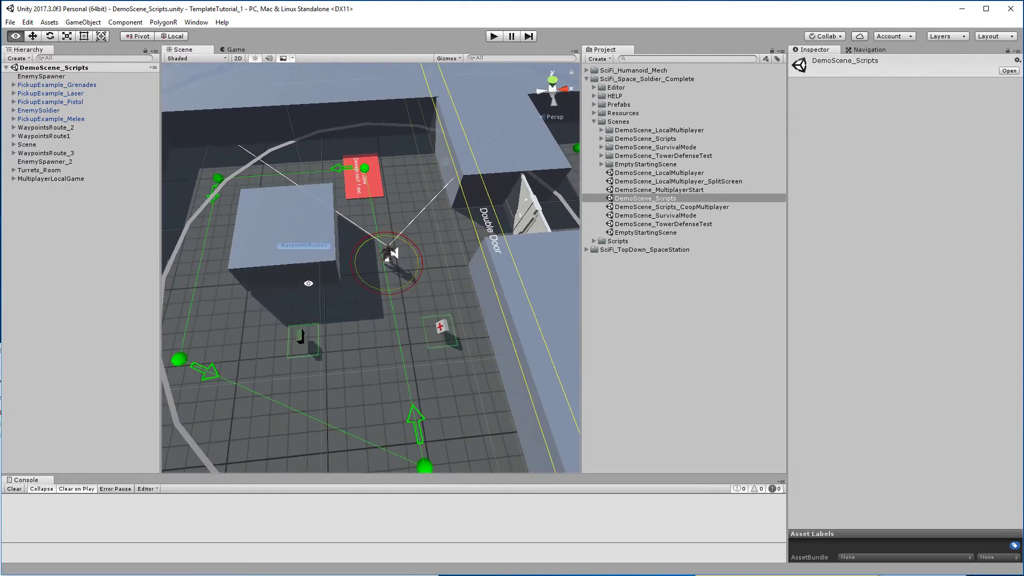
{"action": "mouse_move", "coordinate": [390, 263]}
{"action": "right_mouse_down"}
{"action": "mouse_move", "coordinate": [391, 240]}
{"action": "mouse_move", "coordinate": [375, 249]}
{"action": "right_mouse_up"}
{"action": "right_click_drag", "start_coordinate": [441, 242], "coordinate": [375, 235]}
{"action": "right_click_drag", "start_coordinate": [291, 207], "coordinate": [394, 235]}
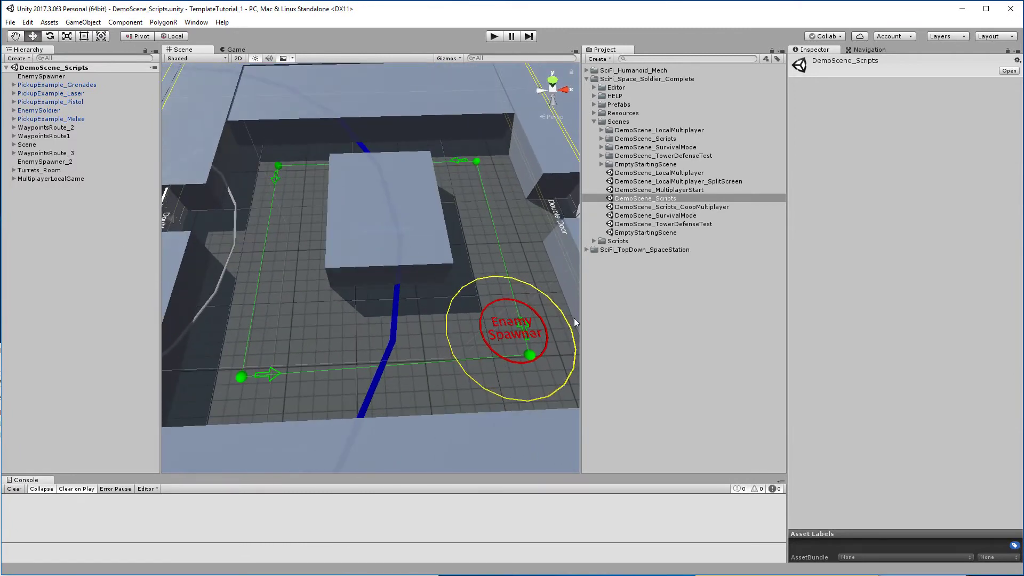
{"action": "right_click_drag", "start_coordinate": [521, 320], "coordinate": [564, 213]}
{"action": "right_click_drag", "start_coordinate": [320, 350], "coordinate": [393, 292]}
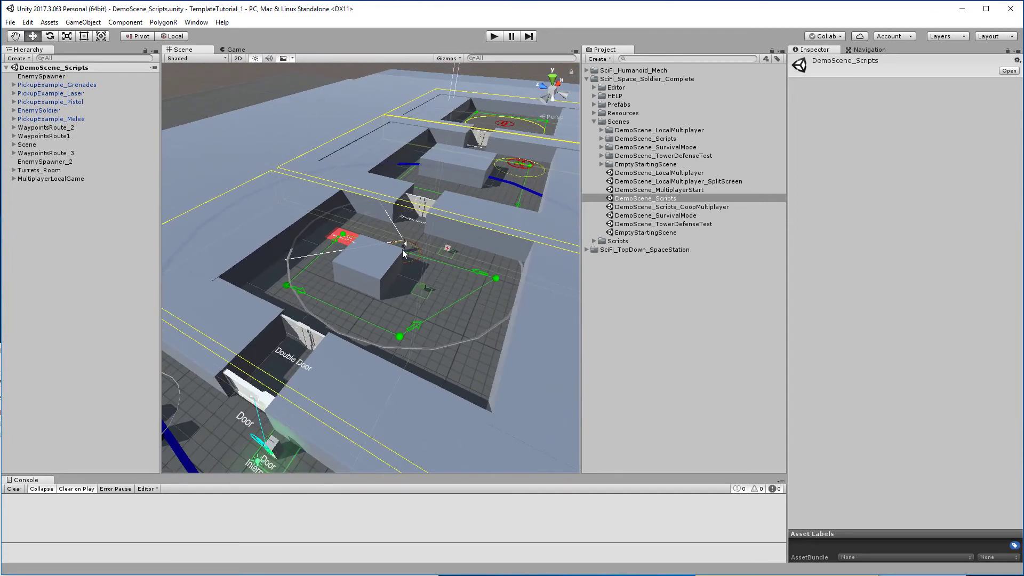
- Select the AutomaticDobleDoor_2 double door beside the enemy soldier and inspect its DoorRightParent and DoorTrigger children
{"action": "right_click_drag", "start_coordinate": [382, 284], "coordinate": [517, 307]}
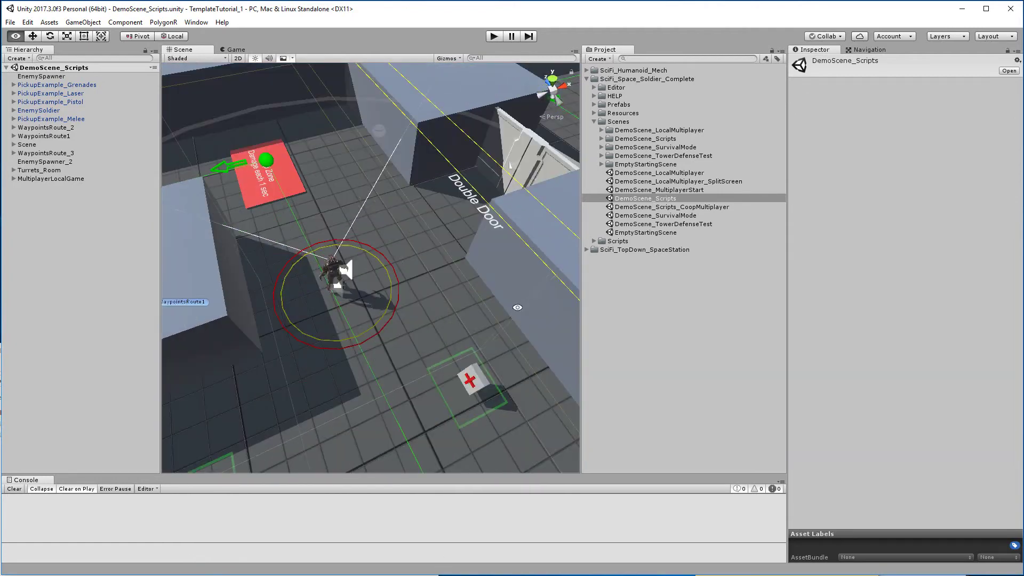
{"action": "left_click", "coordinate": [531, 164]}
{"action": "key", "text": "f"}
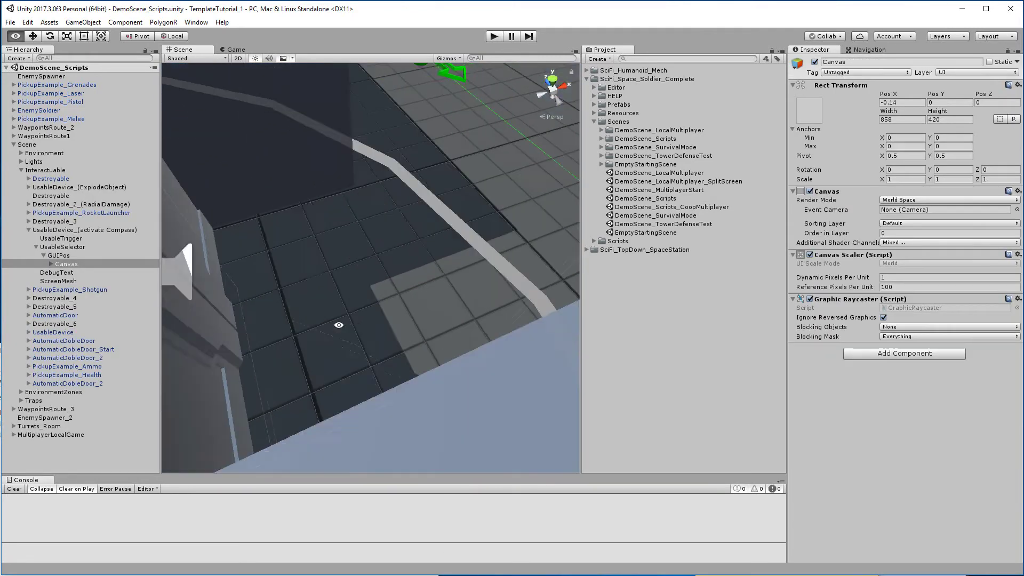
{"action": "left_click", "coordinate": [271, 261]}
{"action": "right_click_drag", "start_coordinate": [270, 261], "coordinate": [283, 309]}
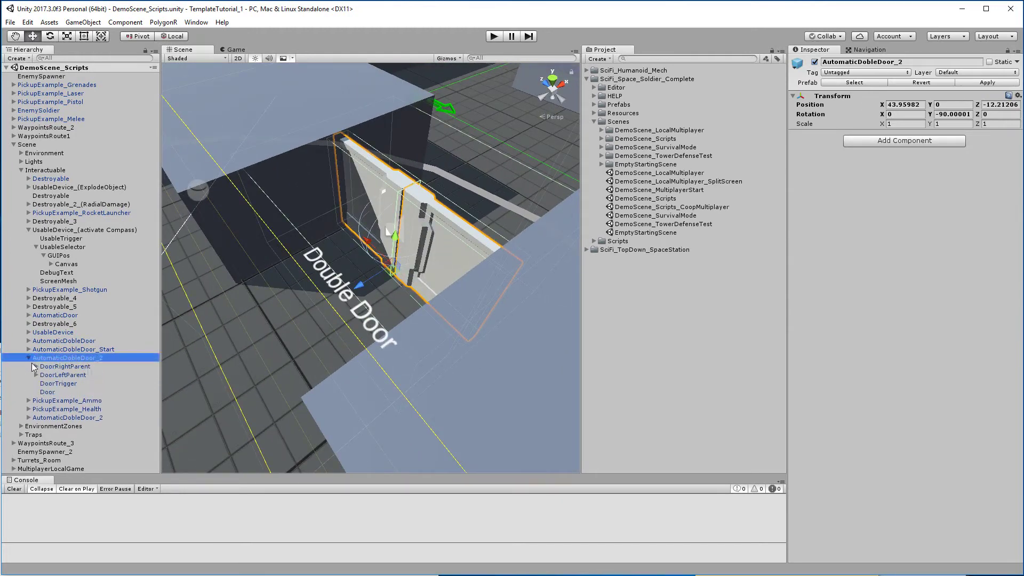
{"action": "scroll", "coordinate": [422, 252], "scroll_direction": "down", "scroll_amount": 5}
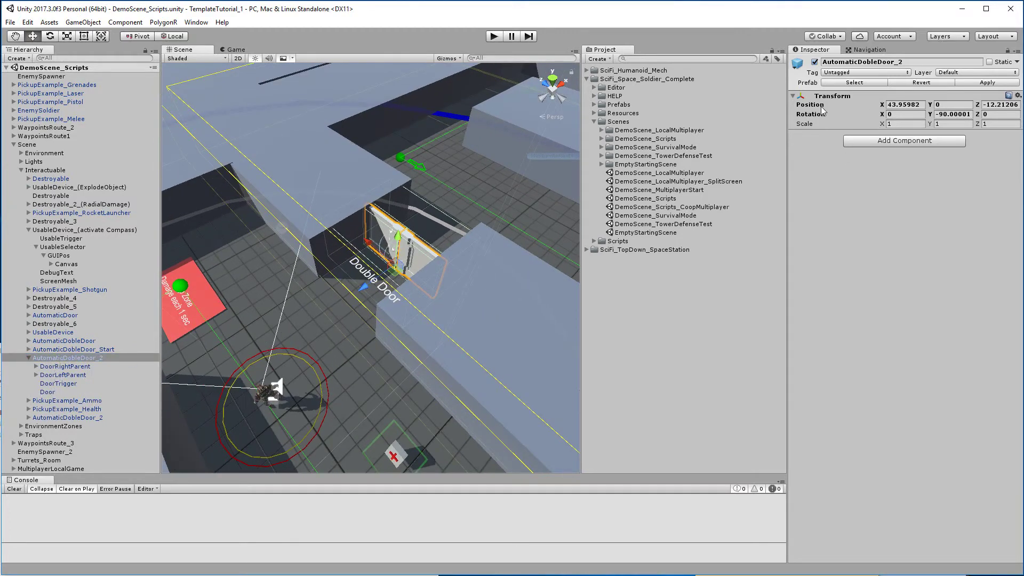
{"action": "left_click", "coordinate": [59, 384]}
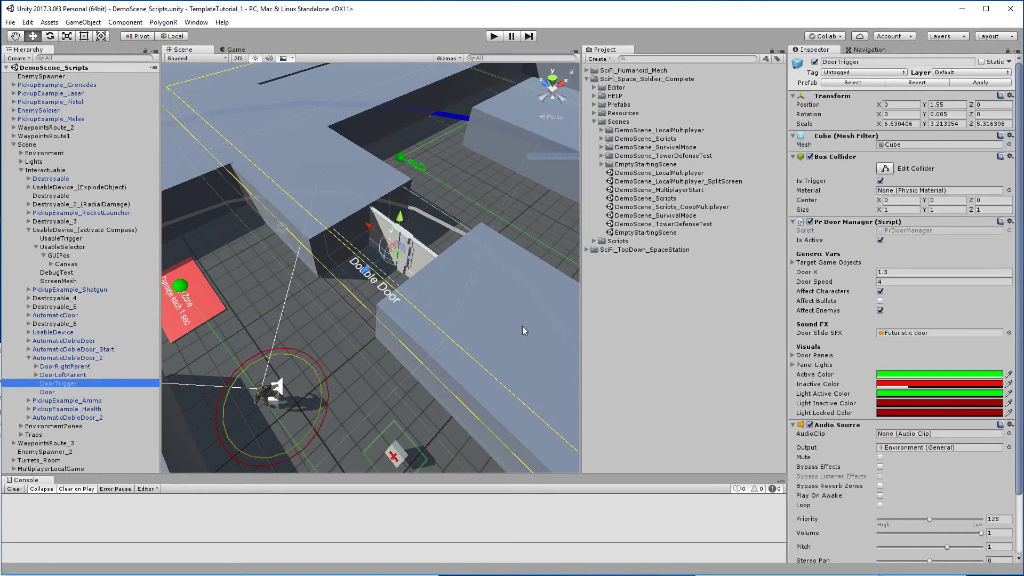
- View the destroyables room again, inspect the double door's Door text object, and reselect its DoorTrigger
{"action": "left_click_drag", "start_coordinate": [395, 293], "coordinate": [411, 300], "text": "alt"}
{"action": "left_click_drag", "start_coordinate": [480, 254], "coordinate": [386, 234], "text": "alt"}
{"action": "scroll", "coordinate": [352, 256], "scroll_direction": "down", "scroll_amount": 10, "text": "alt"}
{"action": "scroll", "coordinate": [385, 234], "scroll_direction": "up", "scroll_amount": 5}
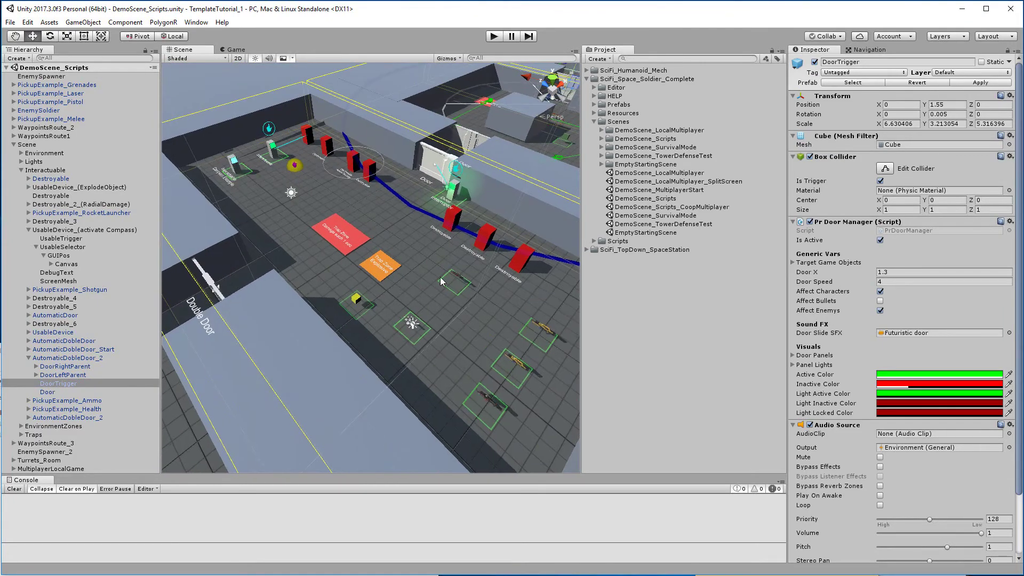
{"action": "left_click", "coordinate": [81, 393]}
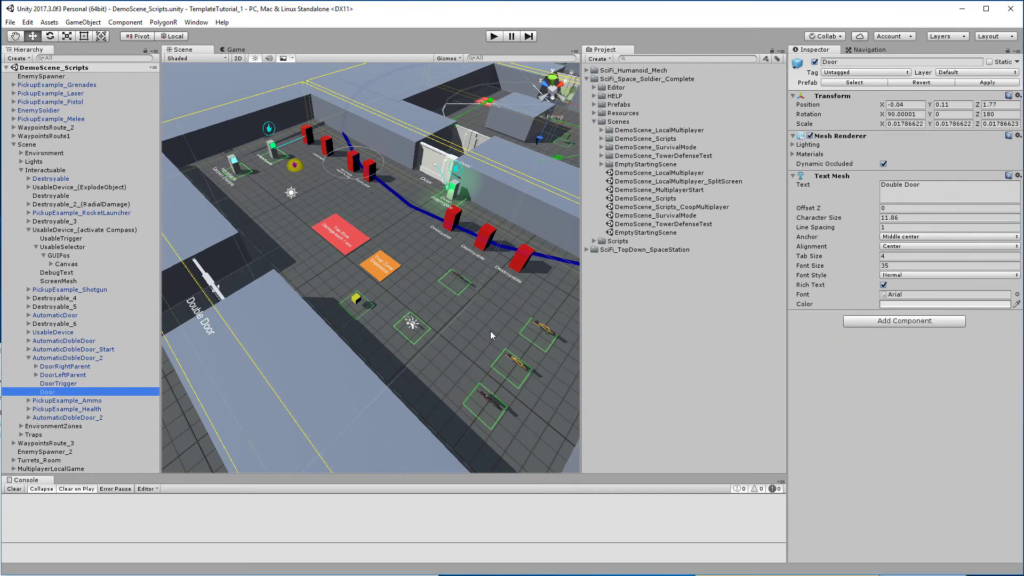
{"action": "left_click", "coordinate": [52, 384]}
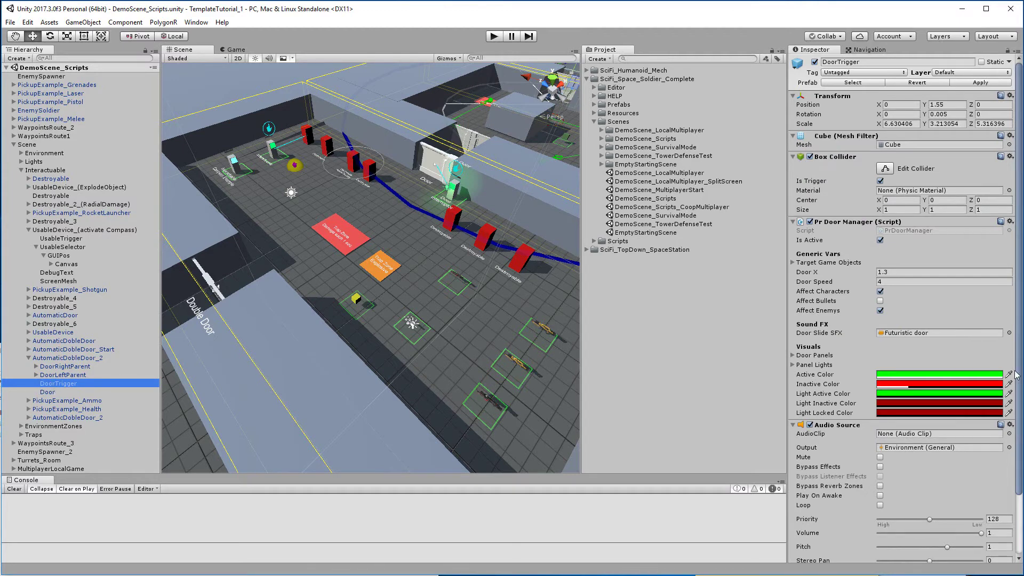
- Review the DoorTrigger's Pr Door Manager settings and collapse its Audio Source component
{"action": "scroll", "coordinate": [951, 346], "scroll_direction": "down", "scroll_amount": 3}
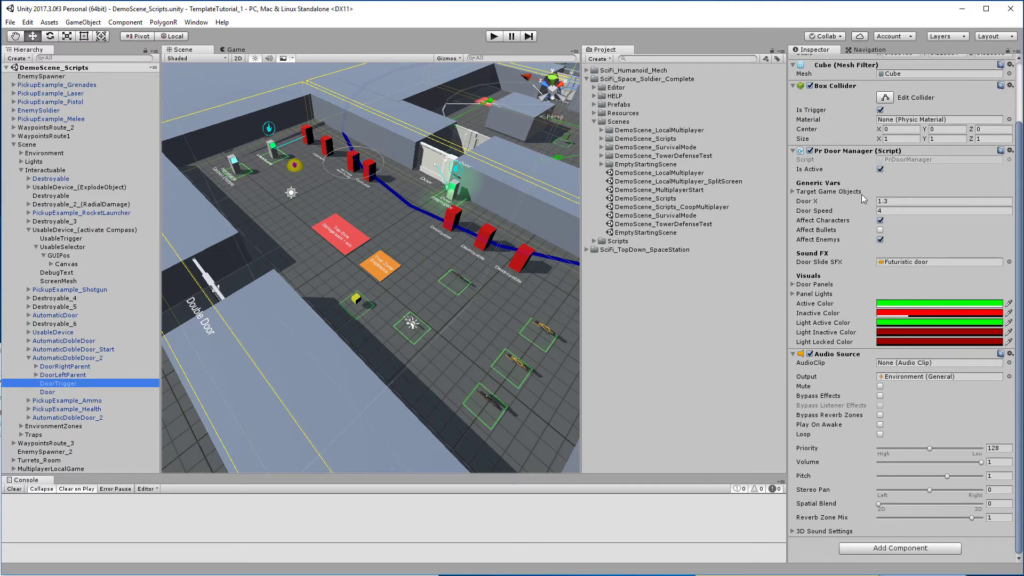
{"action": "scroll", "coordinate": [909, 177], "scroll_direction": "up", "scroll_amount": 3}
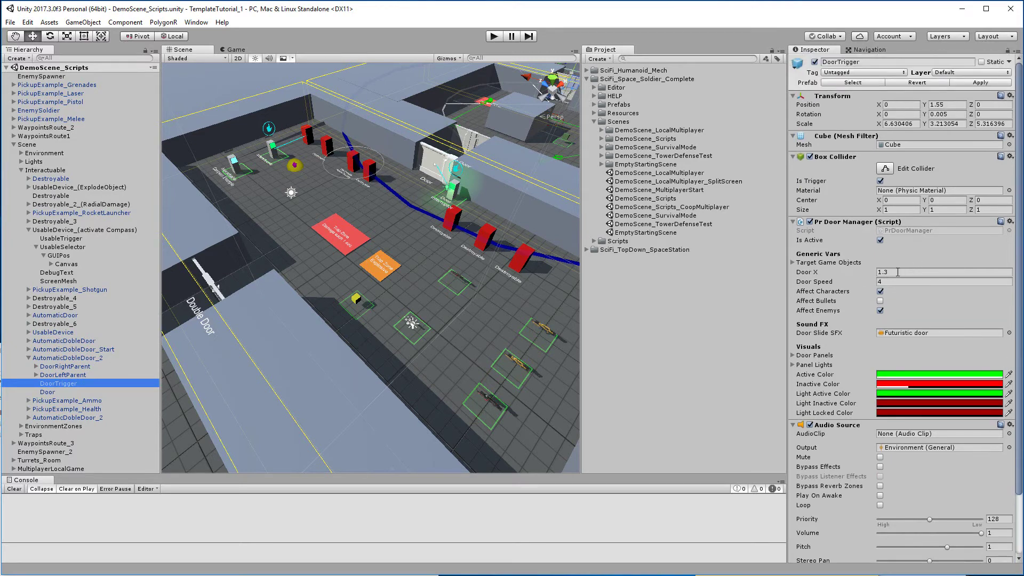
{"action": "scroll", "coordinate": [910, 390], "scroll_direction": "down", "scroll_amount": 3}
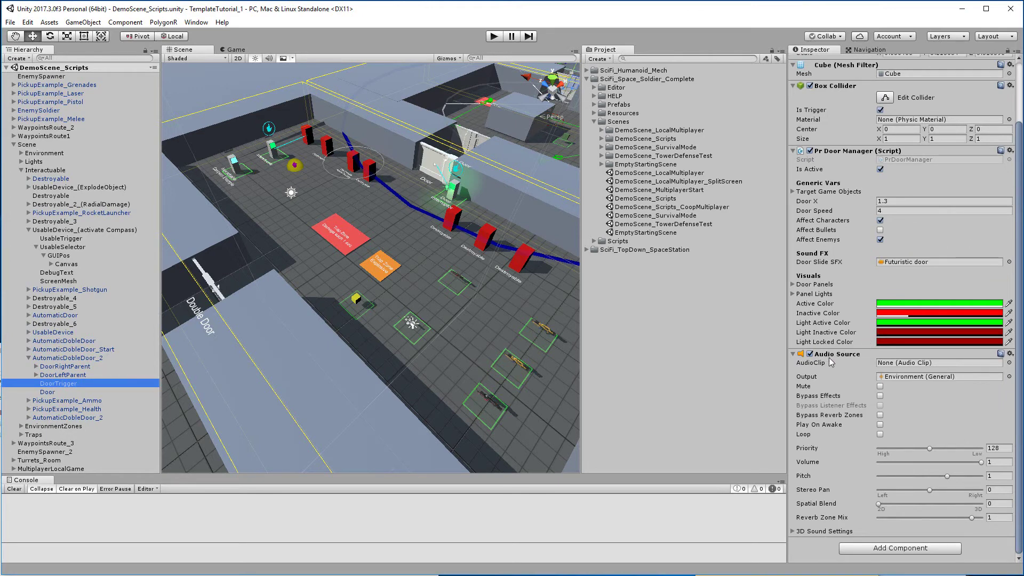
{"action": "left_click", "coordinate": [793, 354]}
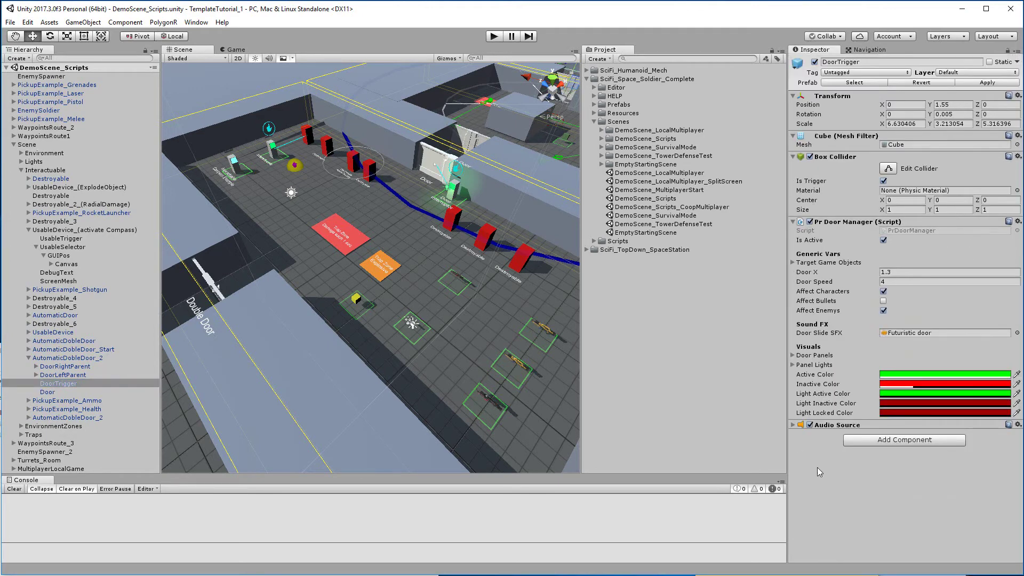
- Bring the P1 start area back into view and run the demo scene in Play mode
{"action": "left_click_drag", "start_coordinate": [344, 281], "coordinate": [368, 304], "text": "alt"}
{"action": "middle_click_drag", "start_coordinate": [299, 341], "coordinate": [409, 266], "text": "alt"}
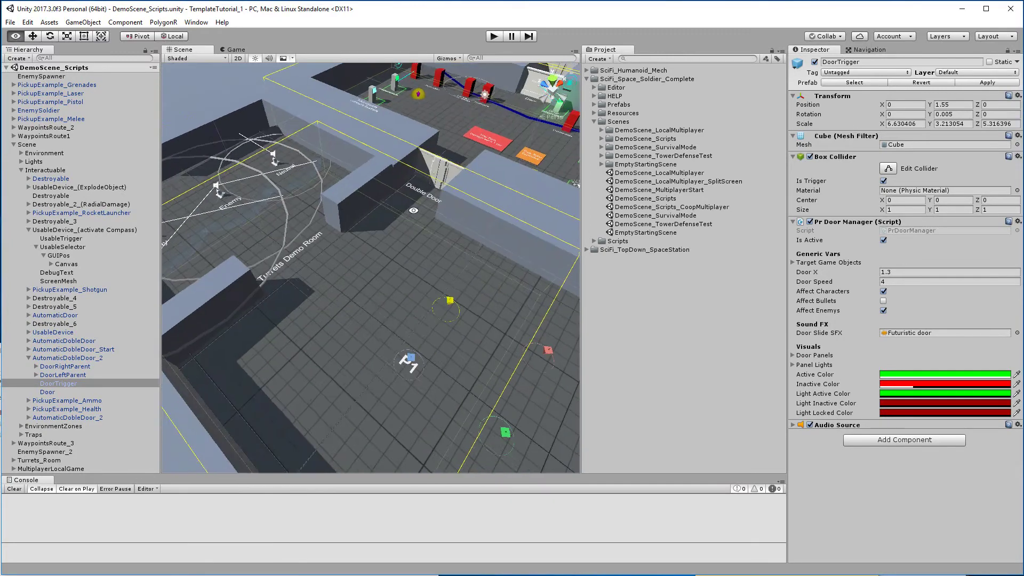
{"action": "scroll", "coordinate": [399, 250], "scroll_direction": "down", "scroll_amount": 3}
{"action": "left_click_drag", "start_coordinate": [373, 251], "coordinate": [400, 237], "text": "alt"}
{"action": "right_click_drag", "start_coordinate": [413, 229], "coordinate": [406, 236]}
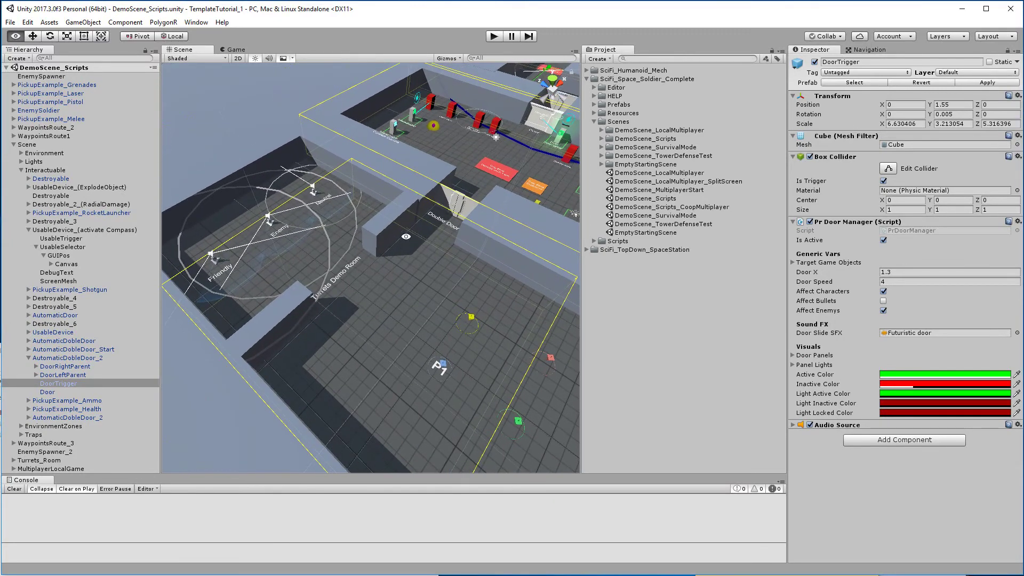
{"action": "left_click", "coordinate": [493, 36]}
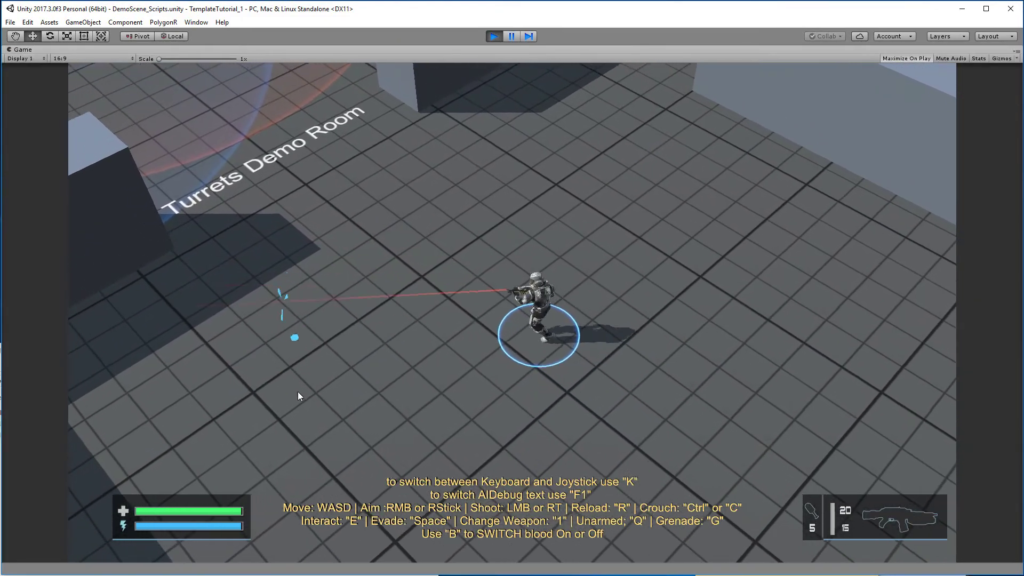
- Fire the soldier's rifle in the starting area and move him into the Turrets Demo Room
{"action": "left_click", "coordinate": [341, 459]}
{"action": "mouse_move", "coordinate": [298, 391]}
{"action": "right_mouse_down"}
{"action": "mouse_move", "coordinate": [341, 459]}
{"action": "mouse_move", "coordinate": [347, 452]}
{"action": "right_mouse_up"}
{"action": "key", "text": "w"}
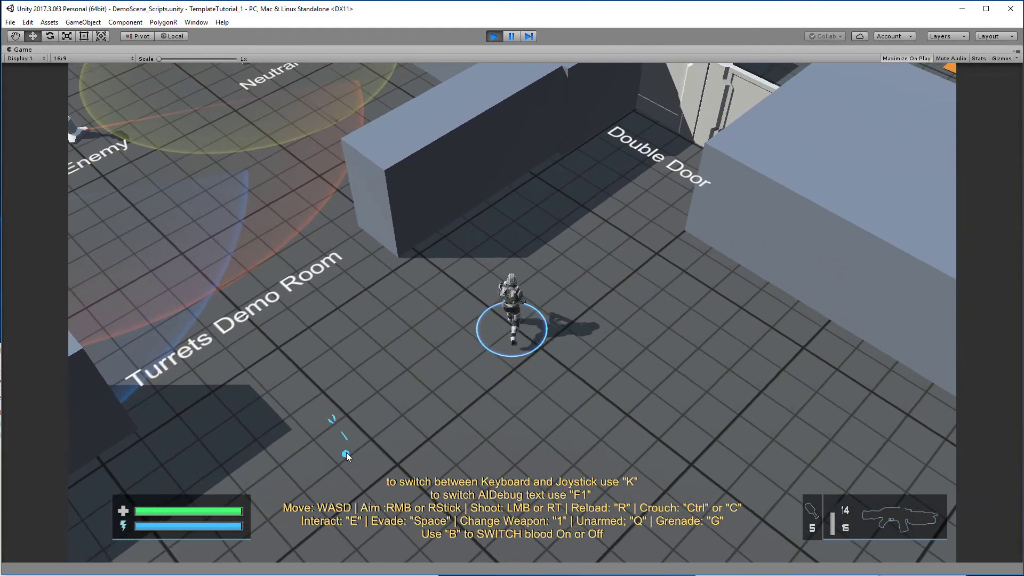
{"action": "key", "text": "d"}
{"action": "key", "text": "a"}
{"action": "key", "text": "s"}
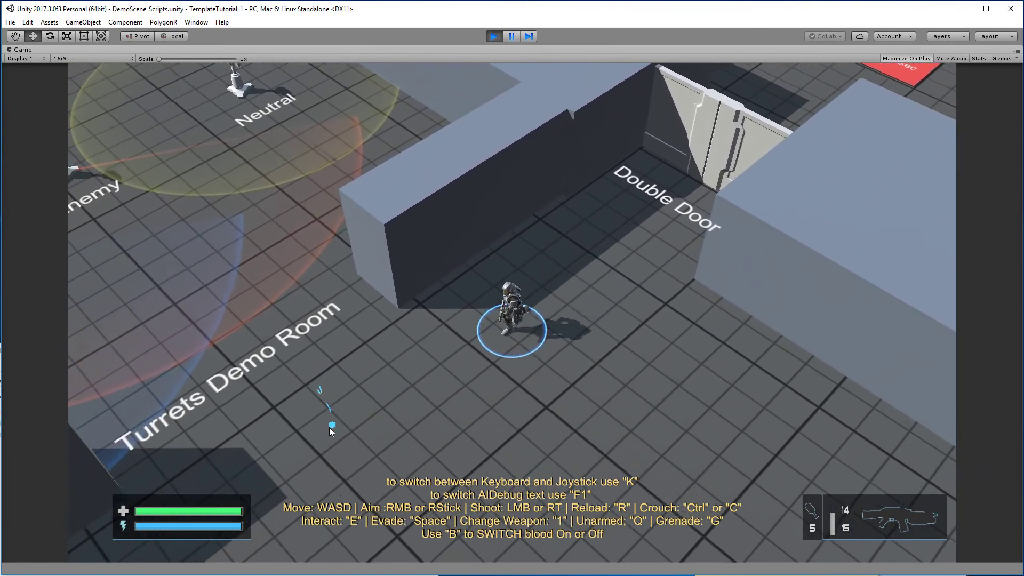
{"action": "key", "text": "w"}
{"action": "right_click_drag", "start_coordinate": [335, 347], "coordinate": [335, 347]}
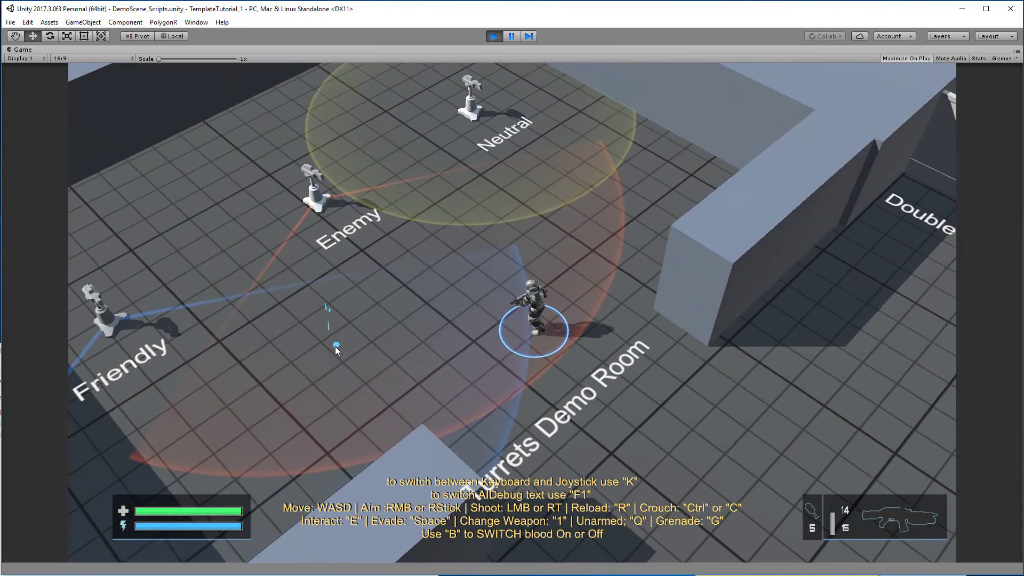
- Run the soldier through the Neutral and Enemy turret ranges and evade across to the Friendly turret's corner
{"action": "key", "text": "d"}
{"action": "key", "text": "w"}
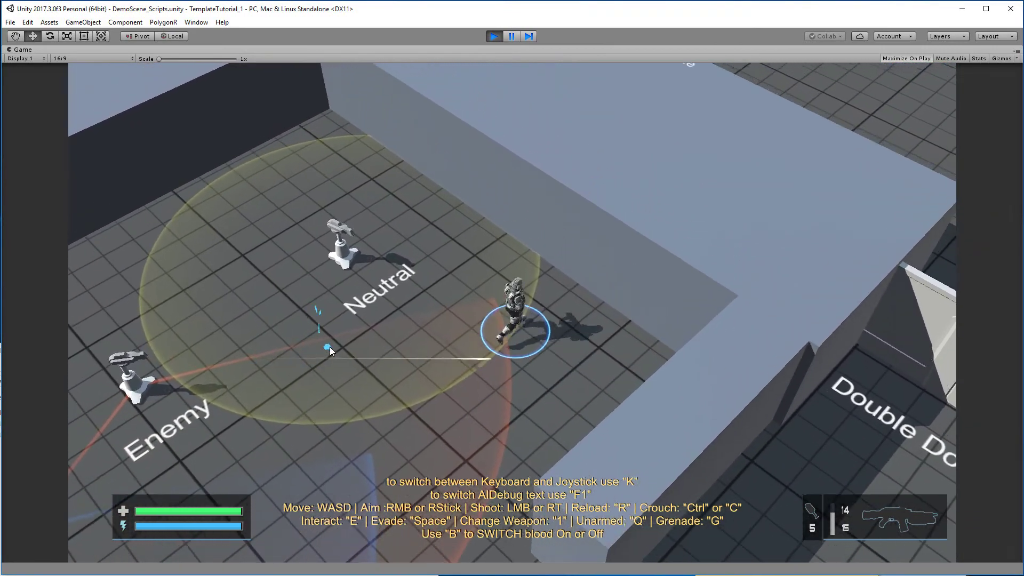
{"action": "key", "text": "s"}
{"action": "key", "text": "a"}
{"action": "key", "text": "space"}
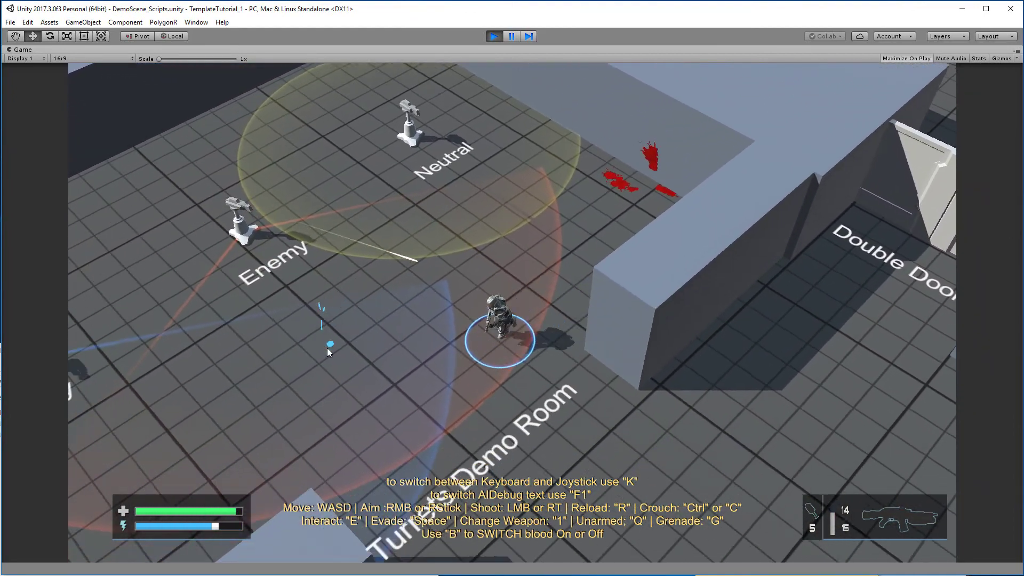
{"action": "key", "text": "s"}
{"action": "key", "text": "a"}
{"action": "key", "text": "space"}
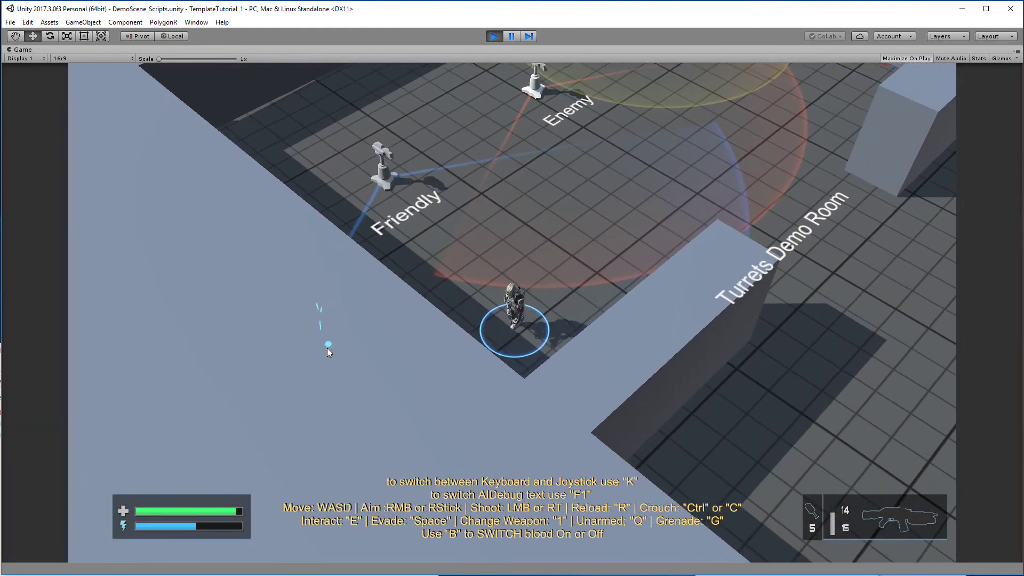
- Move the soldier back out of the Turrets Demo Room with an evade, heading for the Double Door
{"action": "key", "text": "d"}
{"action": "key", "text": "w"}
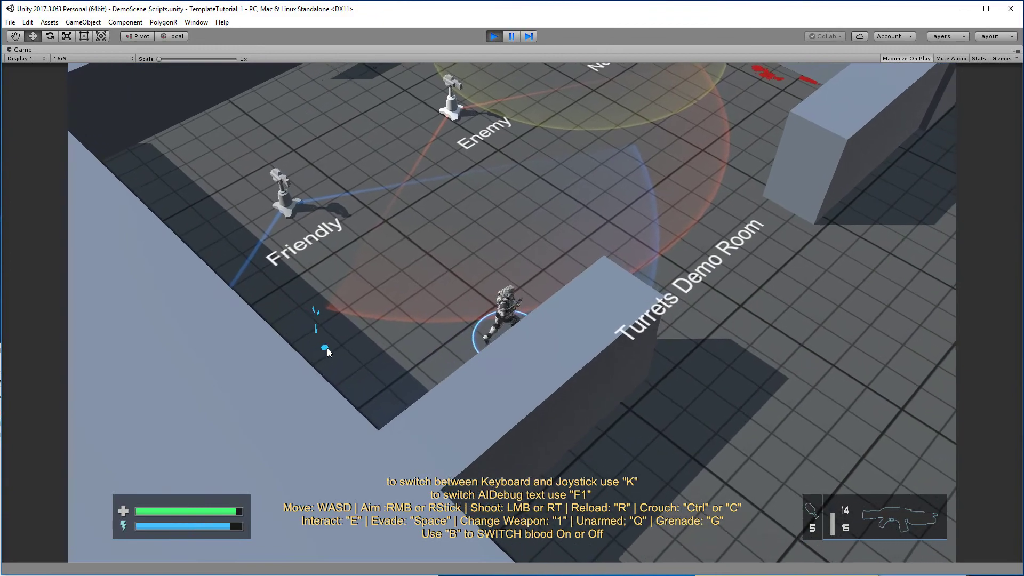
{"action": "key", "text": "w"}
{"action": "key", "text": "d"}
{"action": "key", "text": "space"}
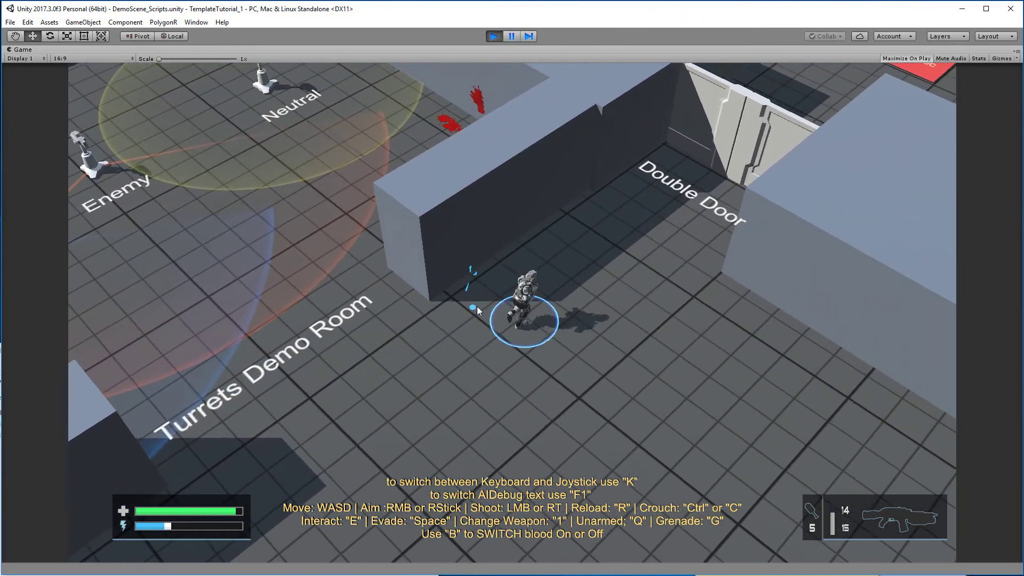
- Run the soldier through the Double Door and fire the rifle on the way into the Trap Zone room
{"action": "key", "text": "w"}
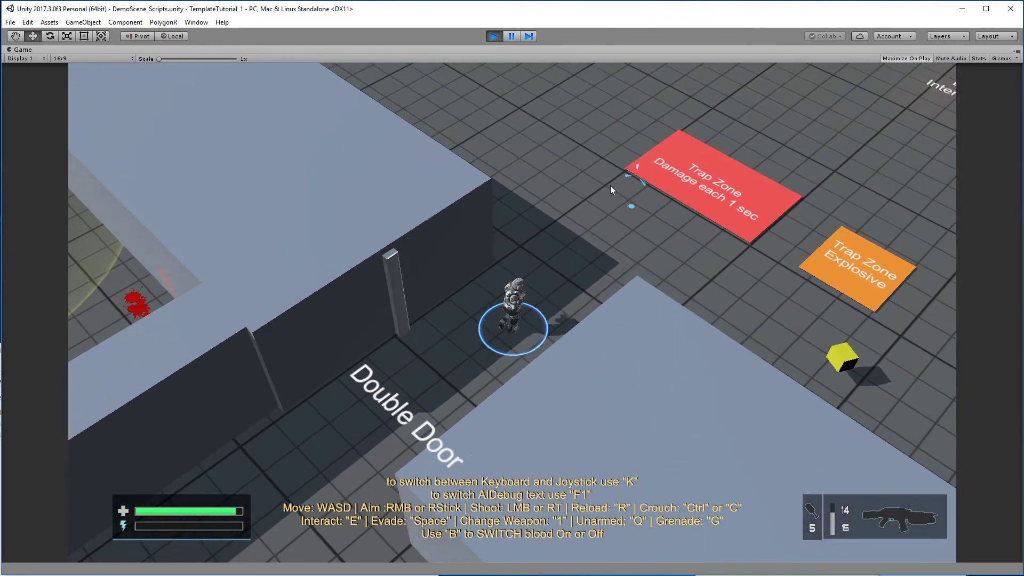
{"action": "key", "text": "w"}
{"action": "left_click_drag", "start_coordinate": [610, 184], "coordinate": [417, 206]}
{"action": "key", "text": "d"}
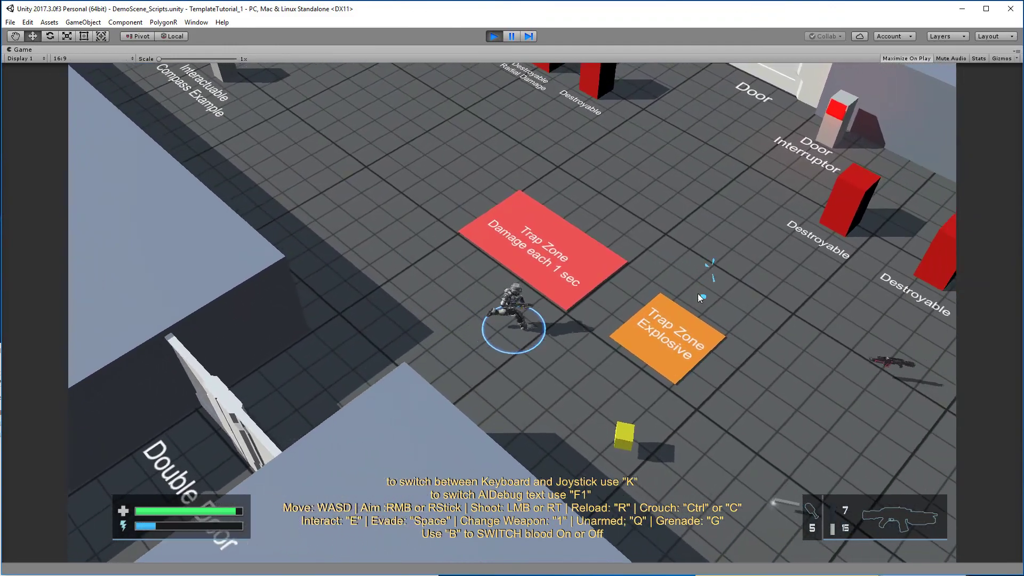
- Move the soldier past the trap zones to the weapon pickup near the Destroyable pillars, then evade back away from it
{"action": "key", "text": "w"}
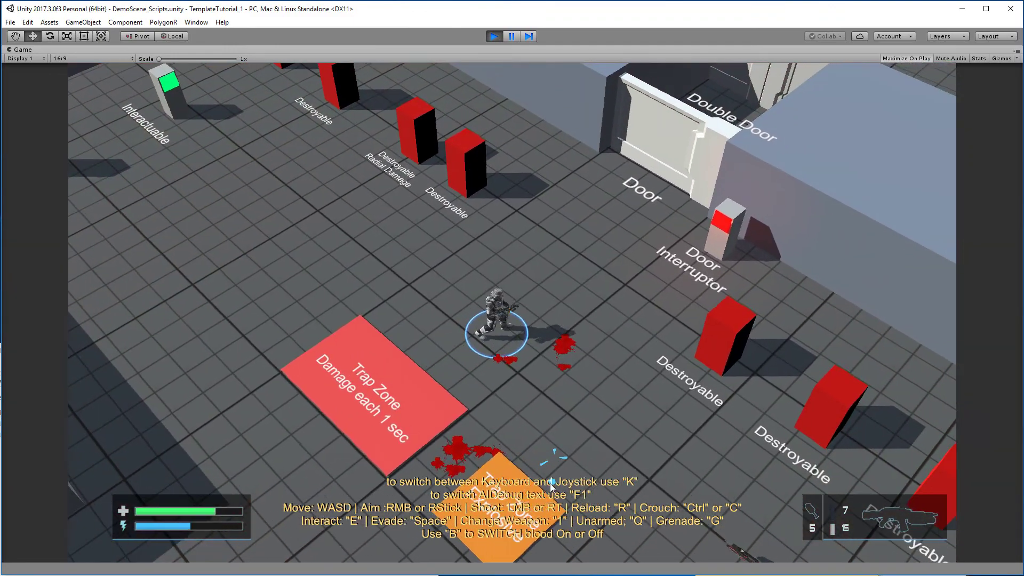
{"action": "key", "text": "w"}
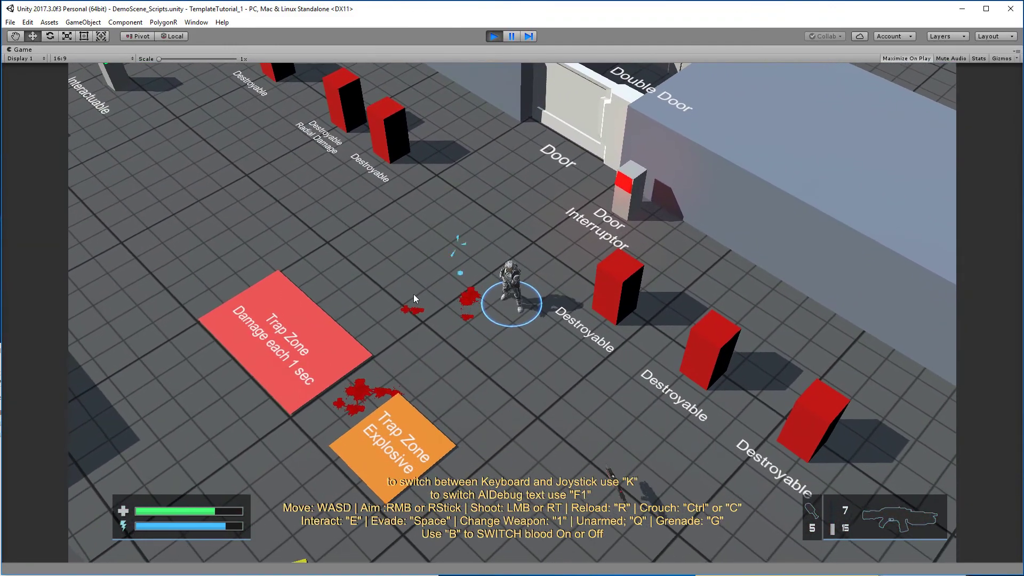
{"action": "key", "text": "s"}
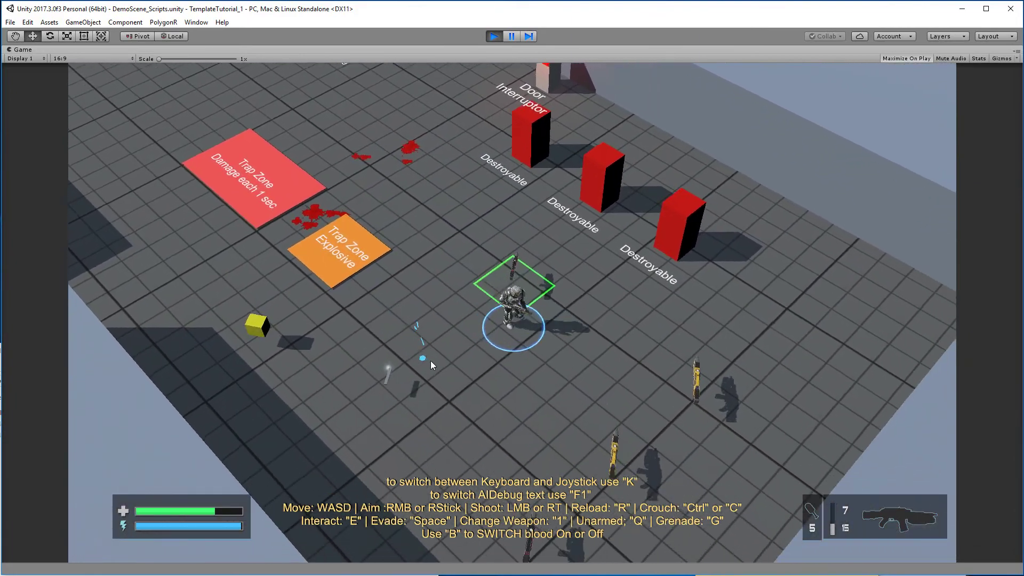
{"action": "key", "text": "s"}
{"action": "key", "text": "d"}
{"action": "key", "text": "w"}
{"action": "key", "text": "a"}
{"action": "key", "text": "space"}
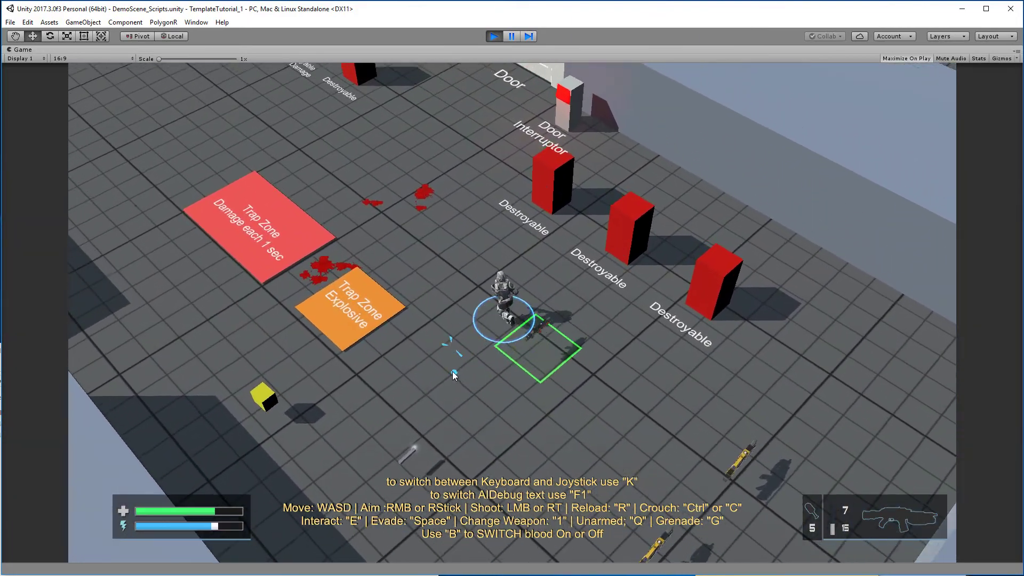
- Walk the soldier up to the Door Interruptor and activate it to unlock the Door
{"action": "key", "text": "w"}
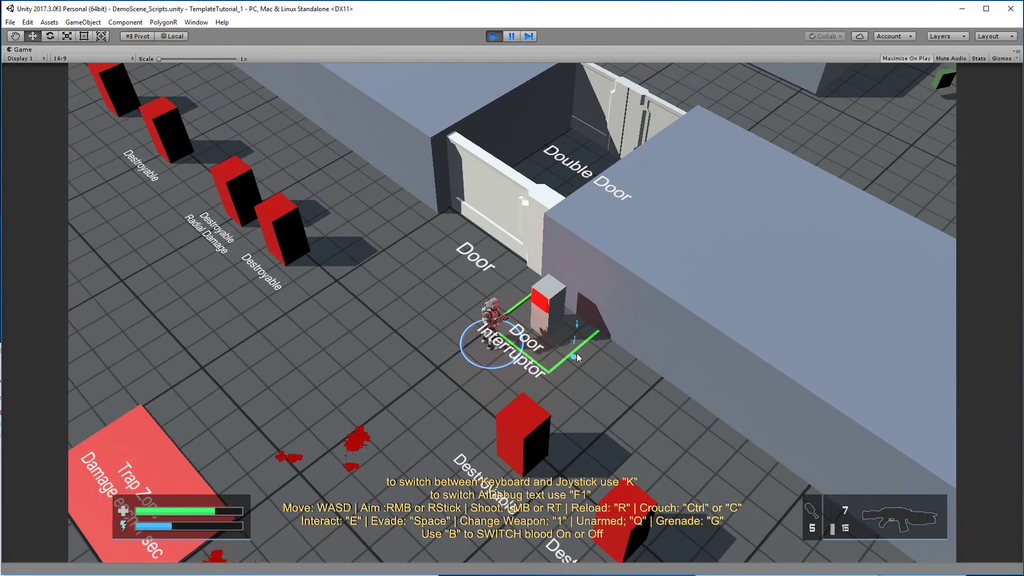
{"action": "key", "text": "e"}
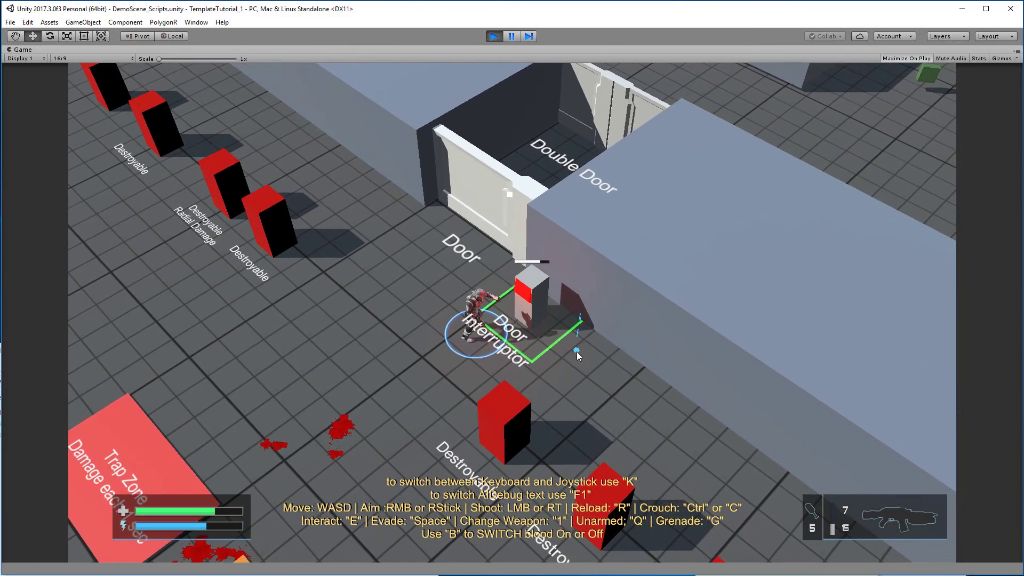
{"action": "key", "text": "e"}
- Run the soldier through the unlocked Door and the Double Door behind it, over to the green pickup box beyond the block
{"action": "key", "text": "w"}
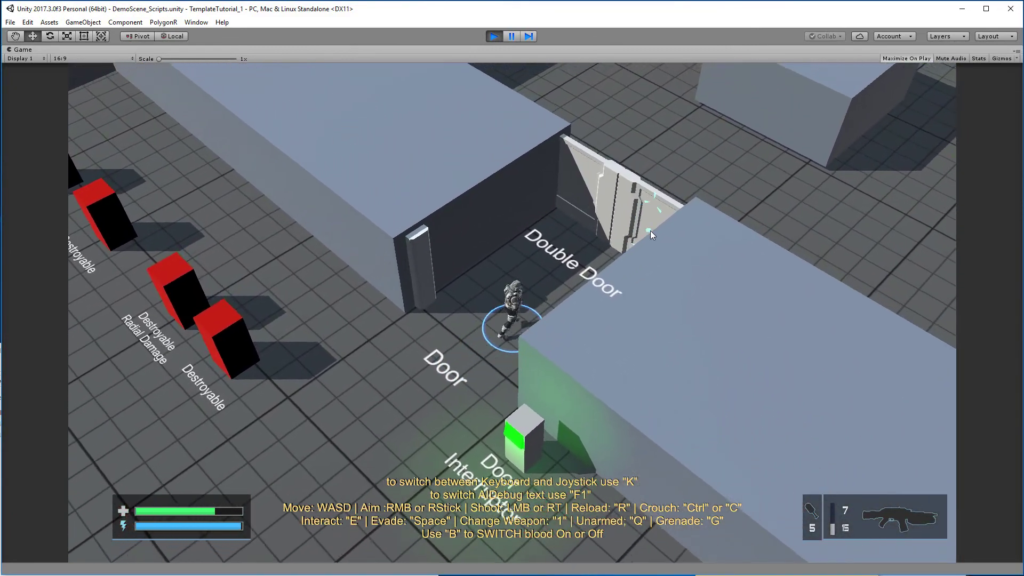
{"action": "key", "text": "w"}
{"action": "key", "text": "d"}
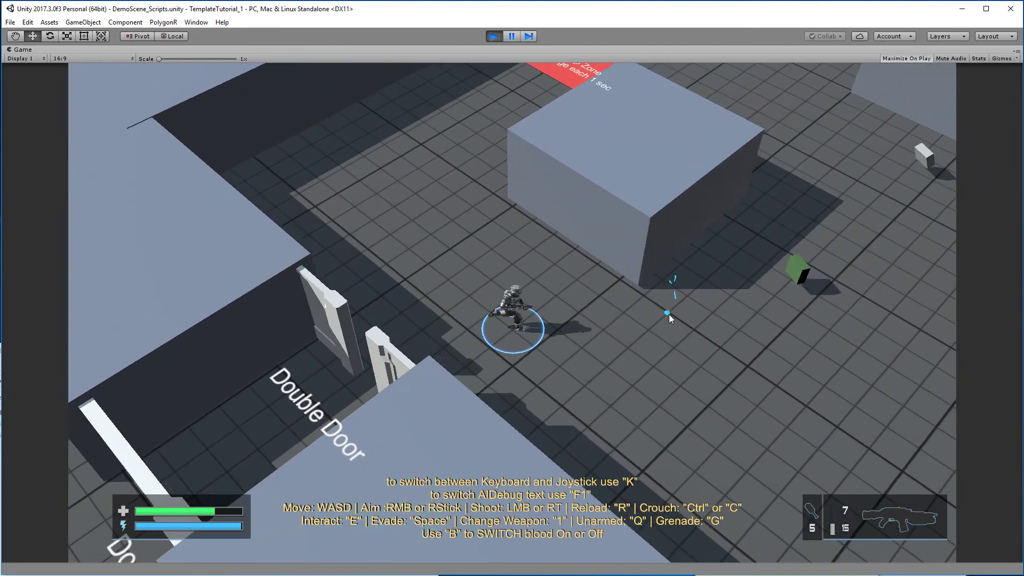
{"action": "key", "text": "d"}
{"action": "key", "text": "w"}
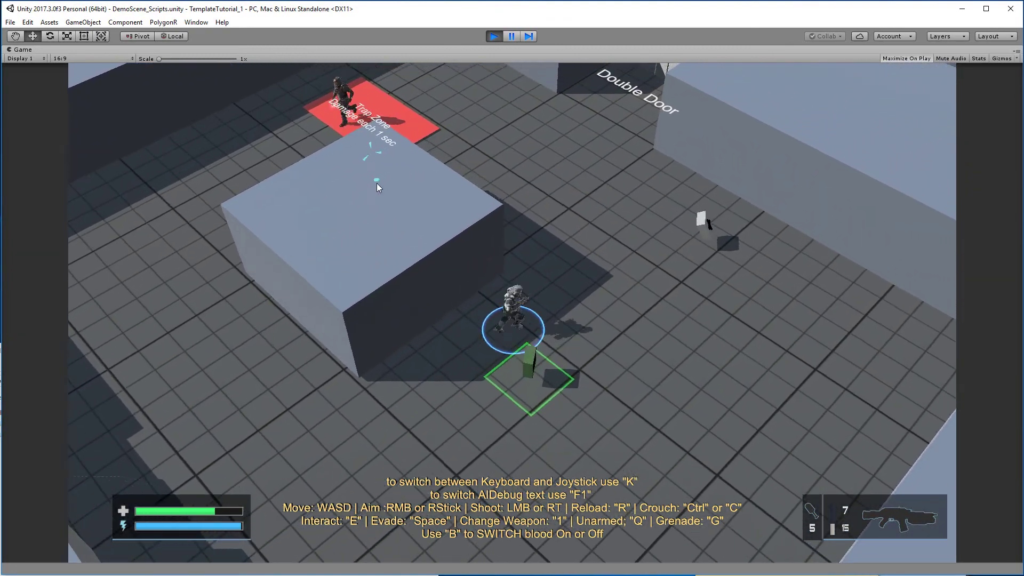
- Move back around the block and shoot the enemy soldier approaching from the red Trap Zone
{"action": "key", "text": "a"}
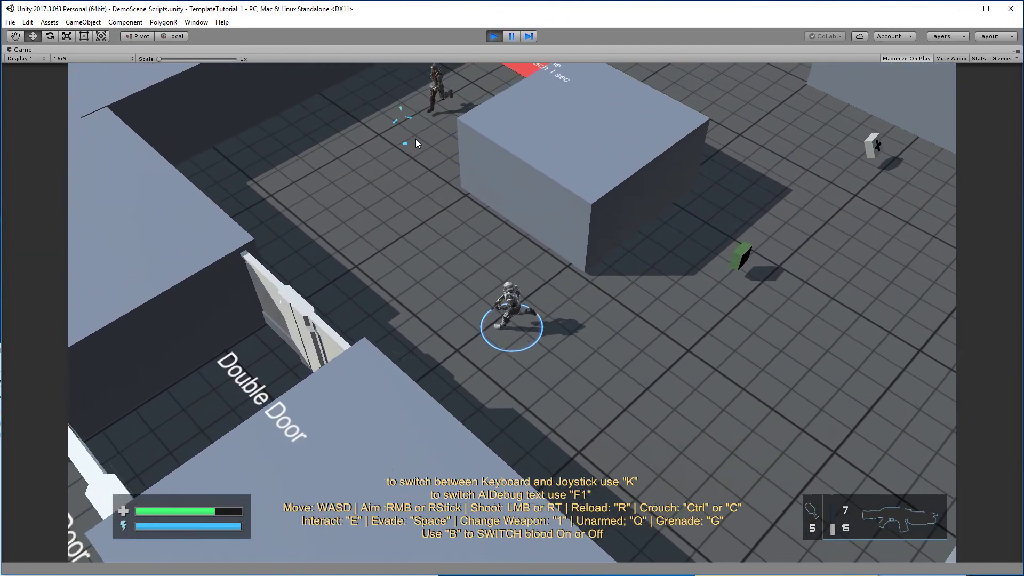
{"action": "mouse_move", "coordinate": [415, 140]}
{"action": "right_mouse_down"}
{"action": "mouse_move", "coordinate": [441, 120]}
{"action": "mouse_move", "coordinate": [437, 147]}
{"action": "right_mouse_up"}
{"action": "left_click", "coordinate": [442, 133]}
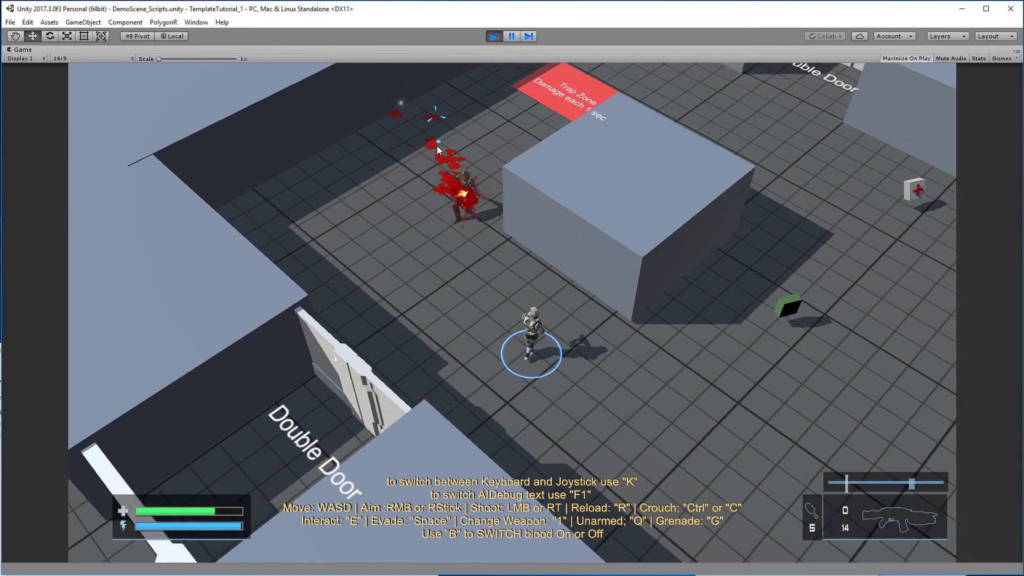
- Run the soldier over the fallen enemy and evade past the red Trap Zone toward the next Double Door
{"action": "key", "text": "w"}
{"action": "key", "text": "a"}
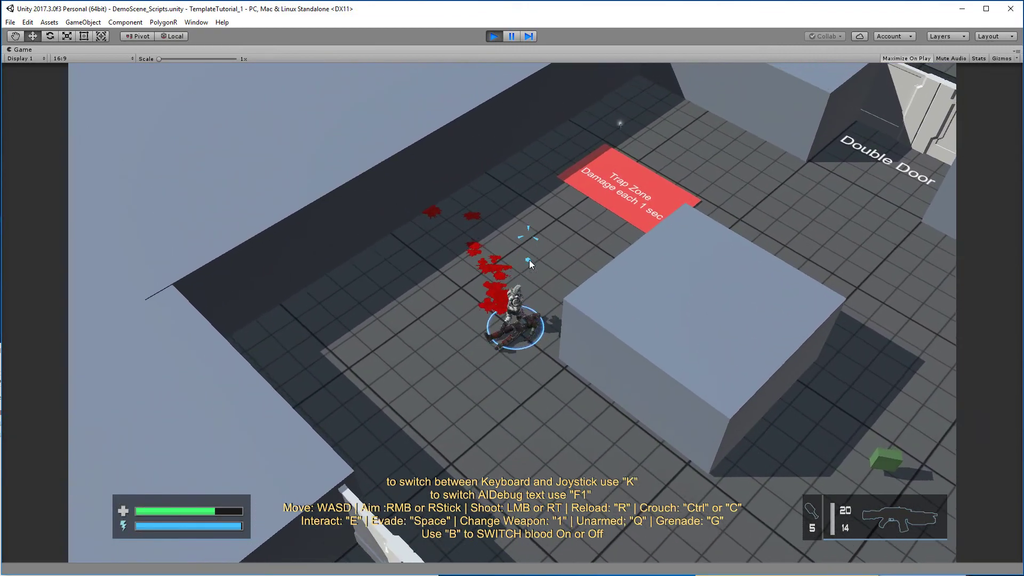
{"action": "key", "text": "w"}
{"action": "key", "text": "d"}
{"action": "key", "text": "space"}
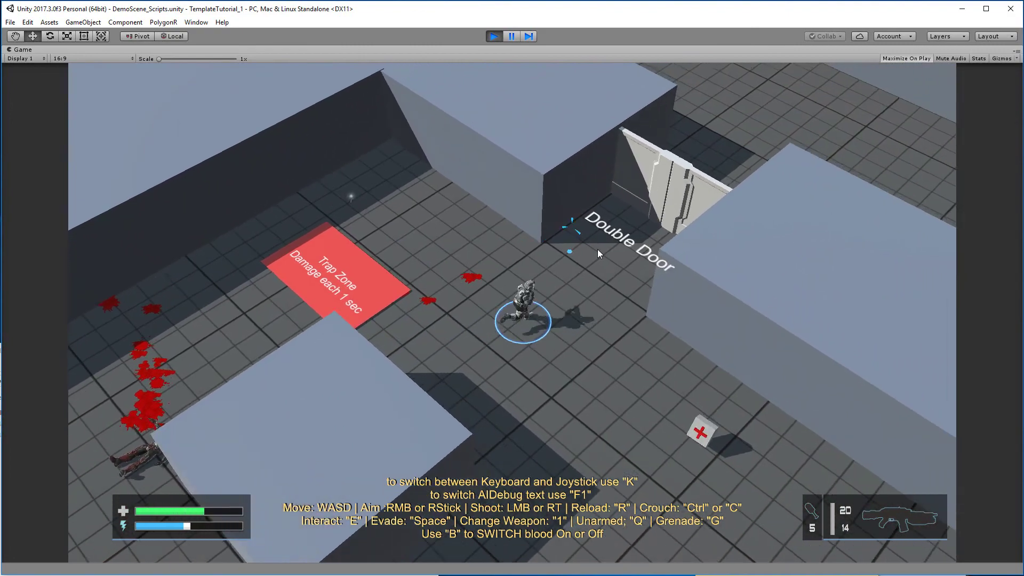
- Take the soldier through the Double Door and around the large block into the corridor along the wall
{"action": "key", "text": "d"}
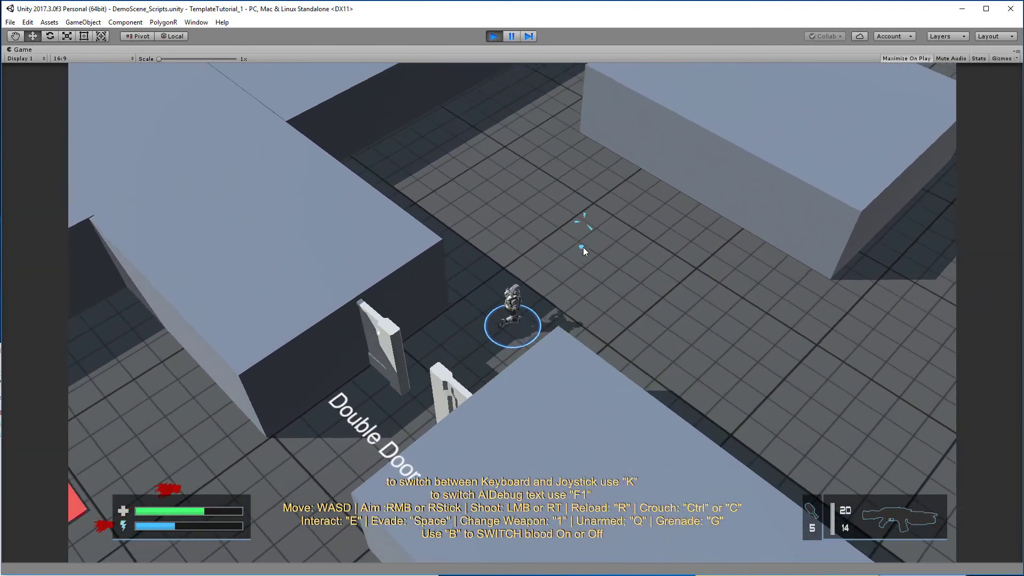
{"action": "key", "text": "d"}
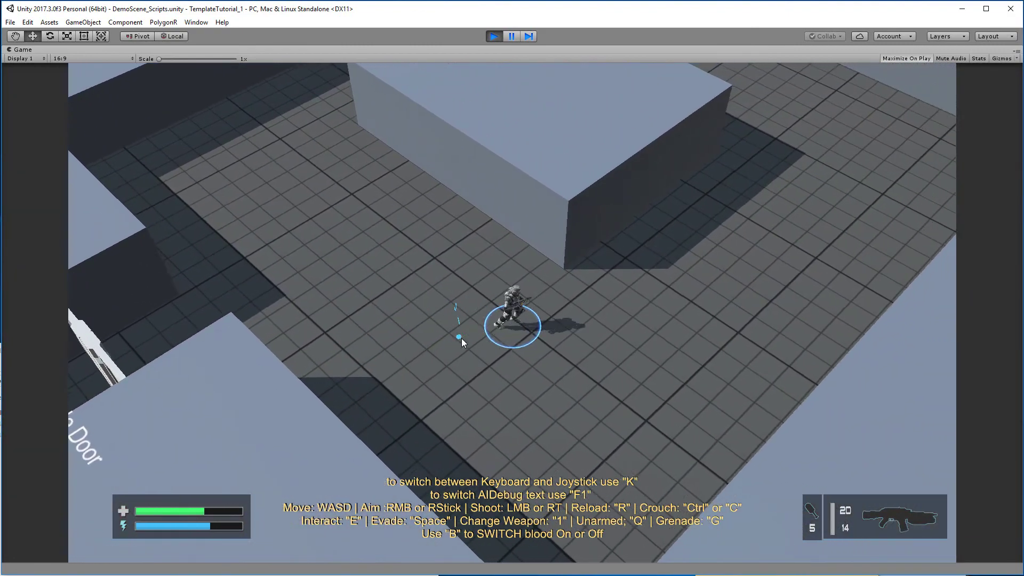
{"action": "key", "text": "w"}
{"action": "key", "text": "a"}
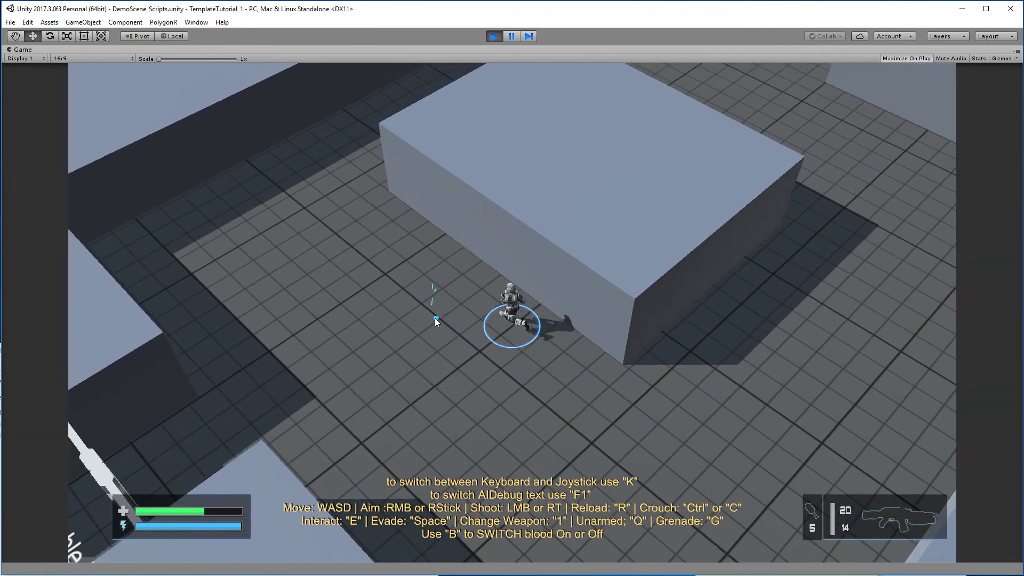
{"action": "key", "text": "w"}
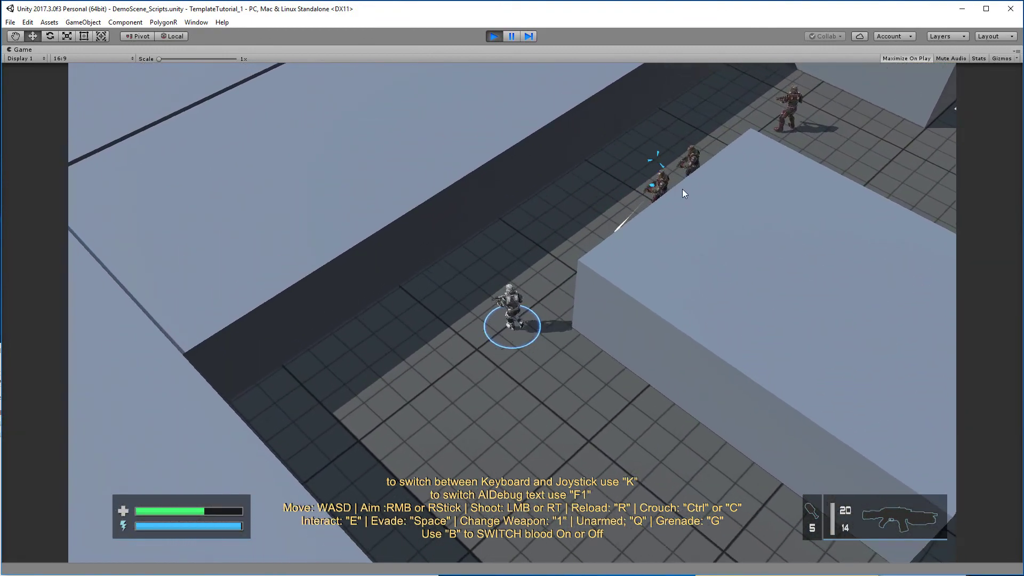
- Advance along the corridor shooting the group of enemy soldiers, and stop Play mode
{"action": "key", "text": "w"}
{"action": "left_click_drag", "start_coordinate": [684, 193], "coordinate": [734, 196]}
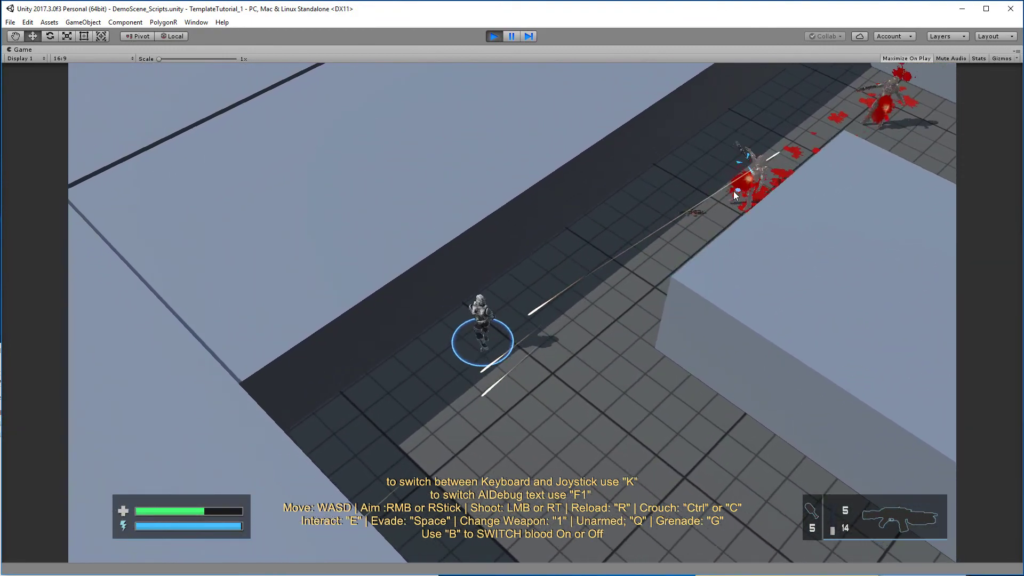
{"action": "key", "text": "w"}
{"action": "key", "text": "d"}
{"action": "mouse_move", "coordinate": [784, 171]}
{"action": "left_mouse_down"}
{"action": "mouse_move", "coordinate": [798, 165]}
{"action": "mouse_move", "coordinate": [750, 200]}
{"action": "left_mouse_up"}
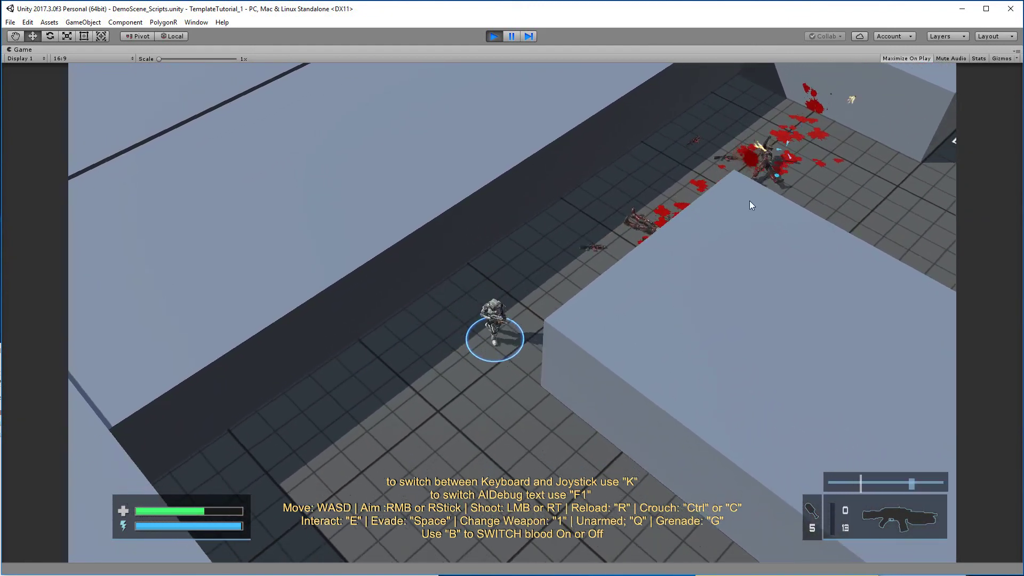
{"action": "key", "text": "w"}
{"action": "left_click", "coordinate": [494, 36]}
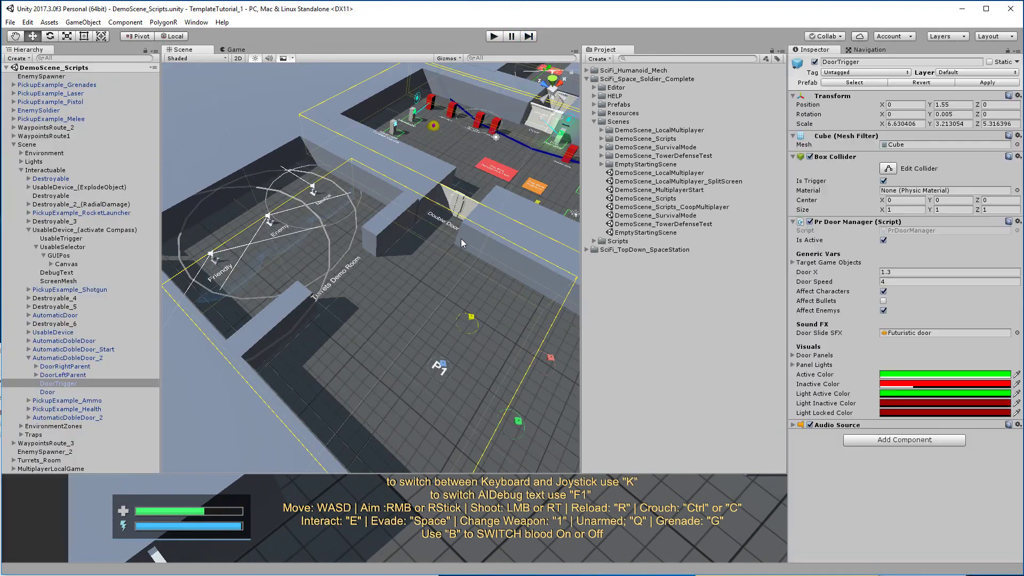